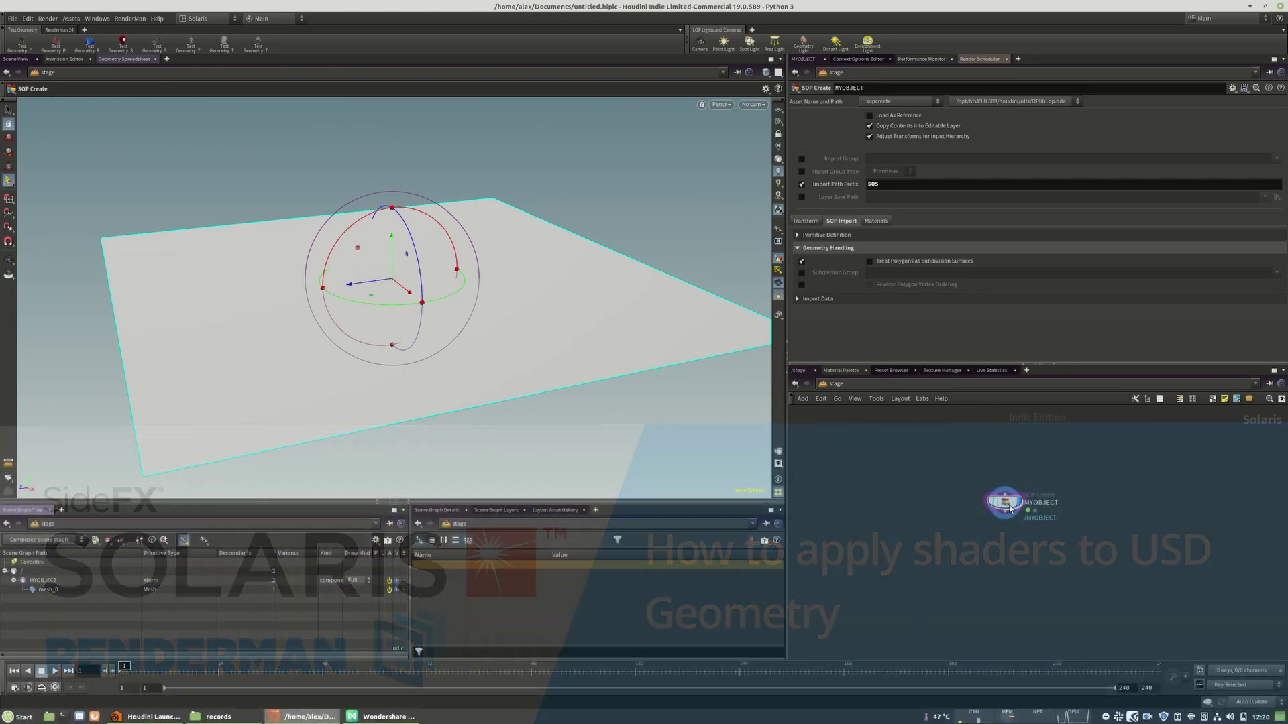
# Inspect the grid1 geometry network inside MYOBJECT and view the grid plane
pyautogui.moveTo(1012, 496); pyautogui.dragTo(1021, 493)
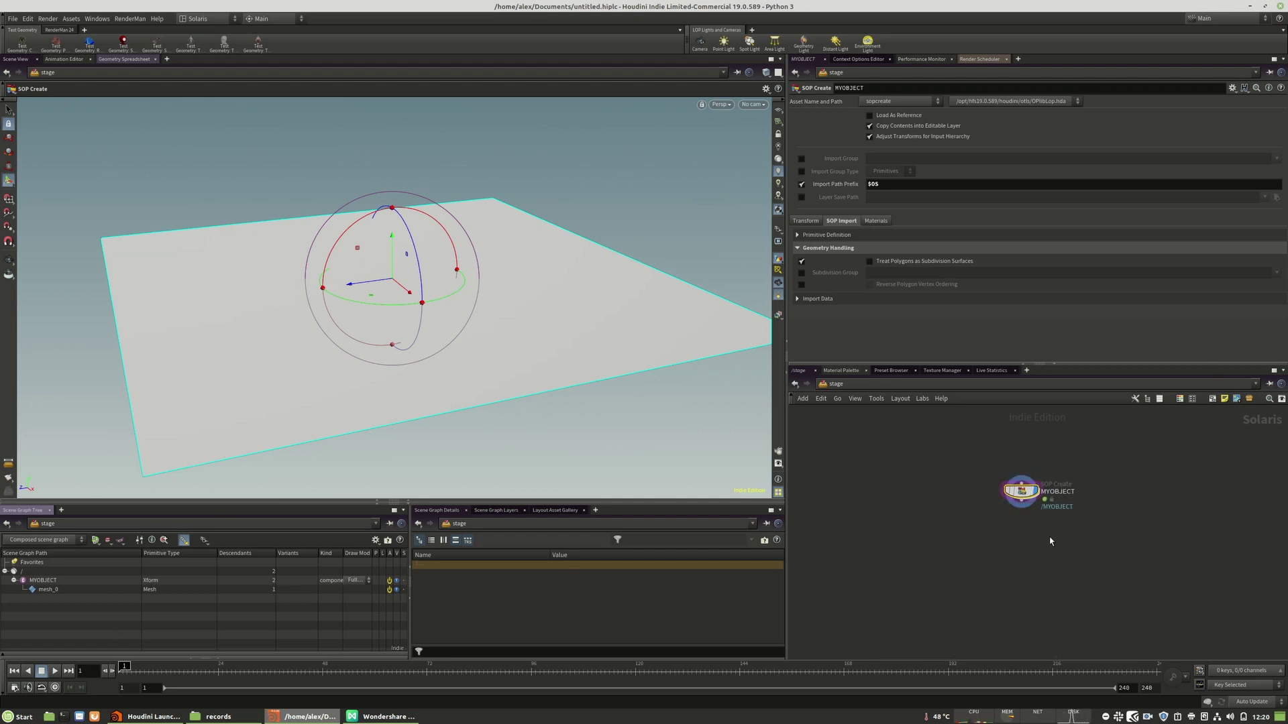
pyautogui.doubleClick(1021, 492)
pyautogui.moveTo(1063, 497); pyautogui.dragTo(1062, 520)
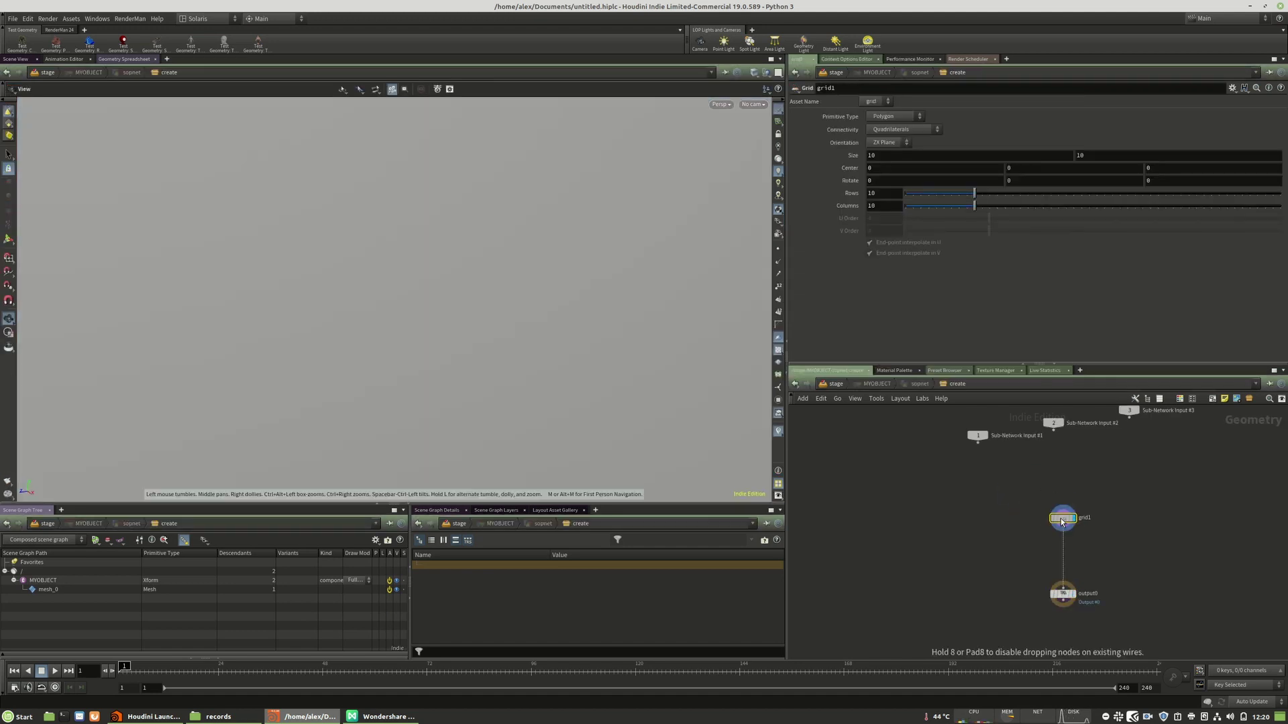
pyautogui.moveTo(285, 308); pyautogui.dragTo(449, 296)
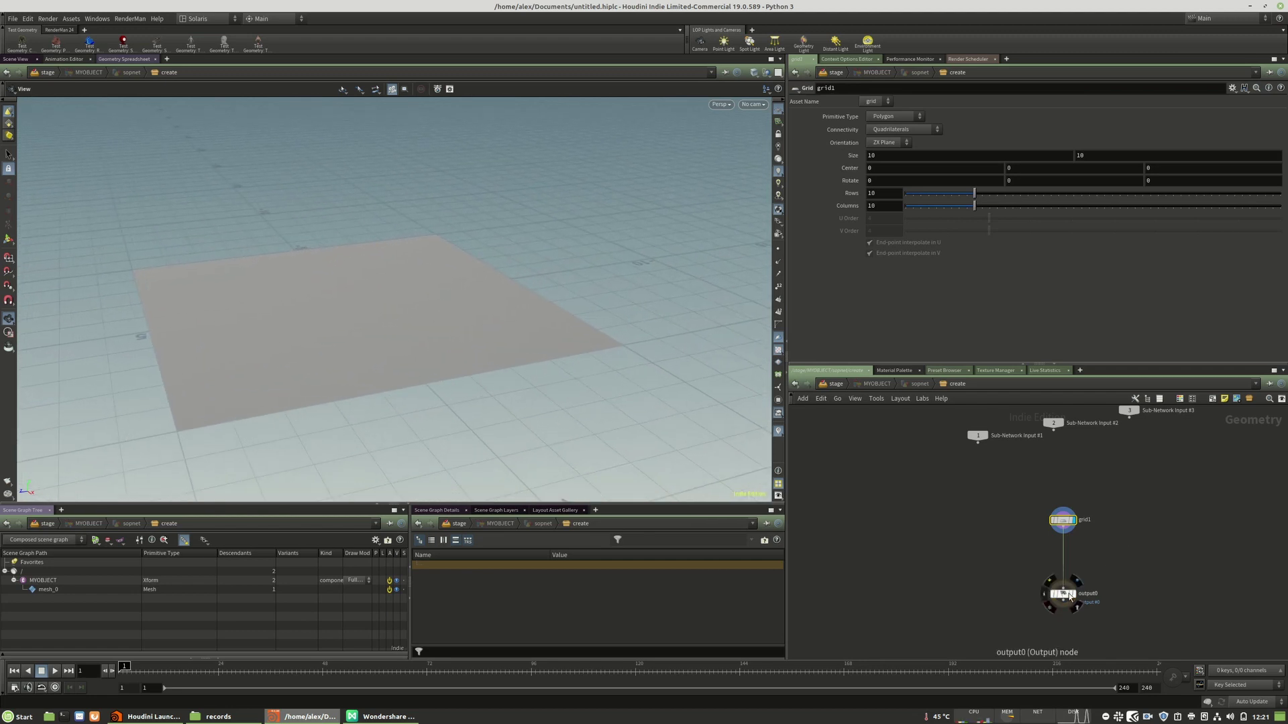
pyautogui.press('u')
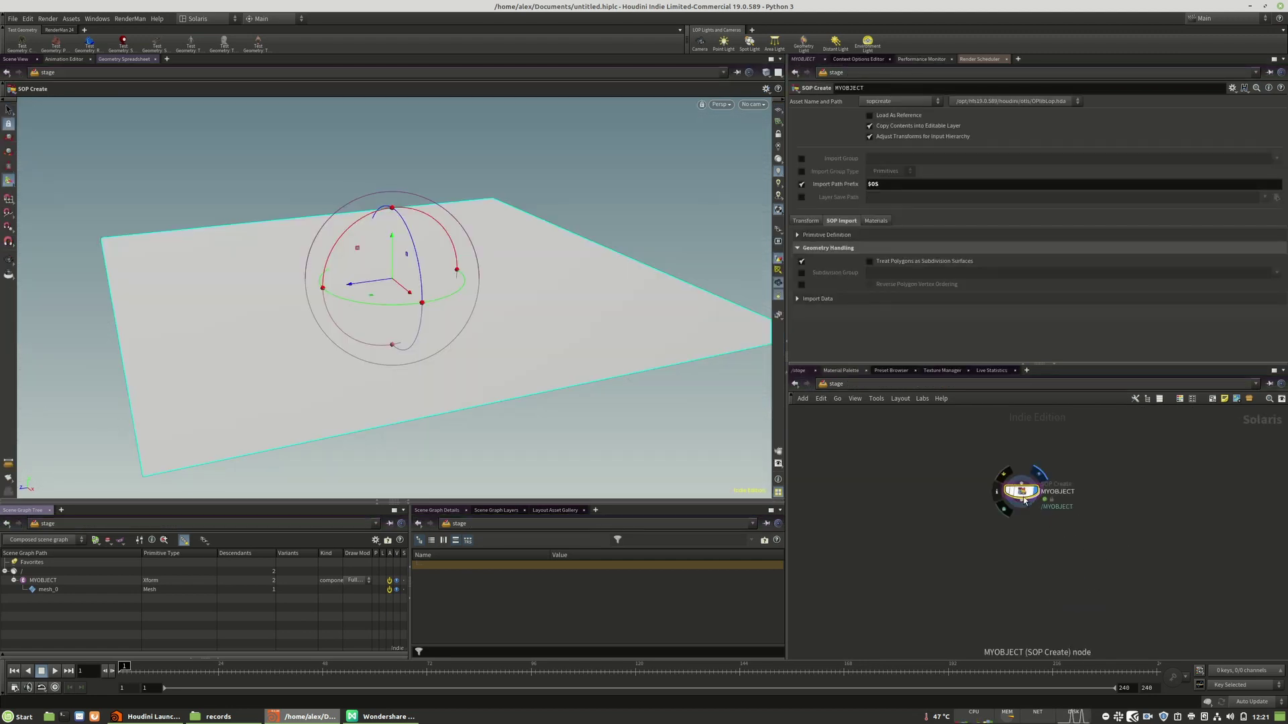
pyautogui.moveTo(1028, 503)
pyautogui.mouseDown()
pyautogui.moveTo(1044, 495)
pyautogui.moveTo(1032, 487)
pyautogui.mouseUp()
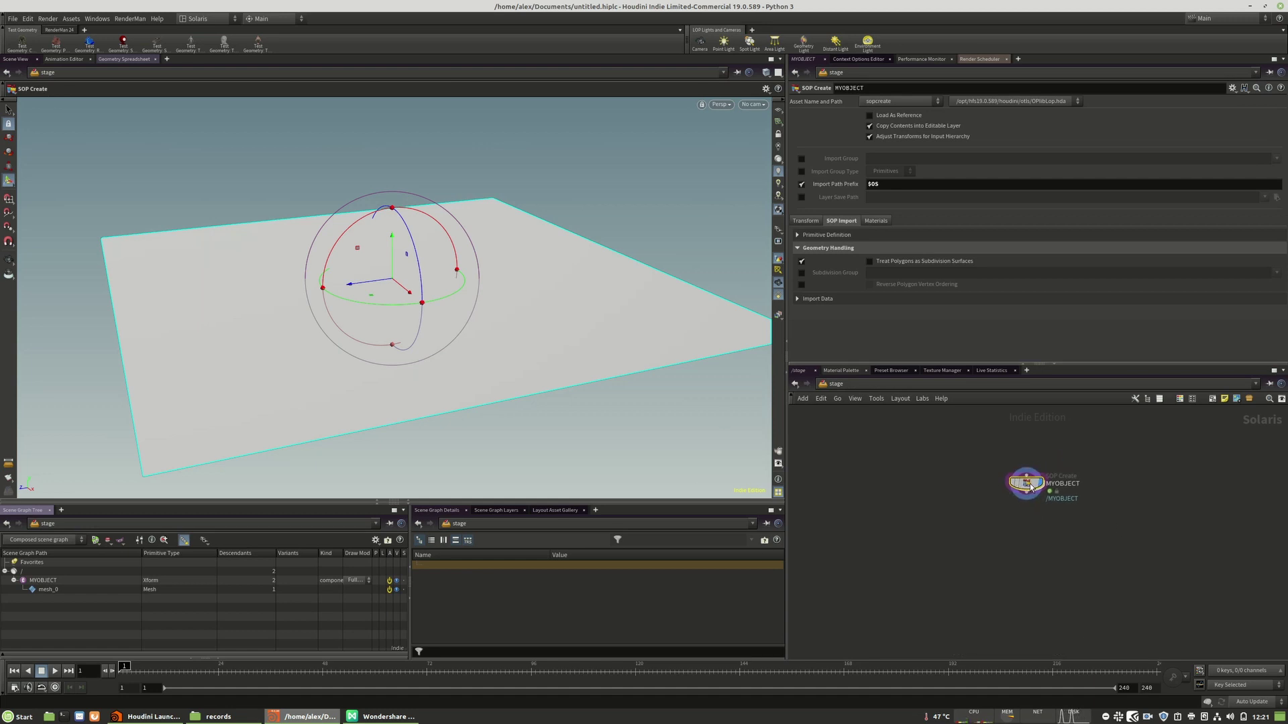
pyautogui.doubleClick(1032, 485)
# Add a Material SOP between grid1 and output0, then delete it and return to the stage
pyautogui.press('Tab')
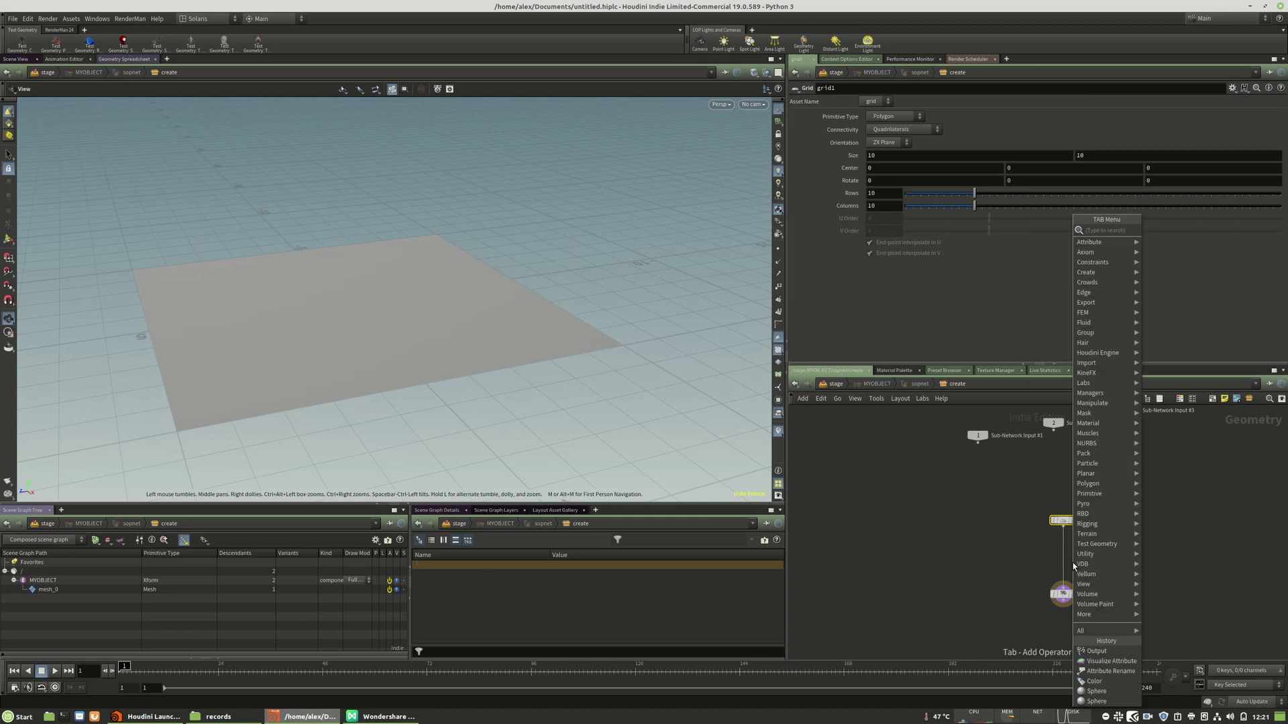
pyautogui.write('mater')
pyautogui.click(1163, 232)
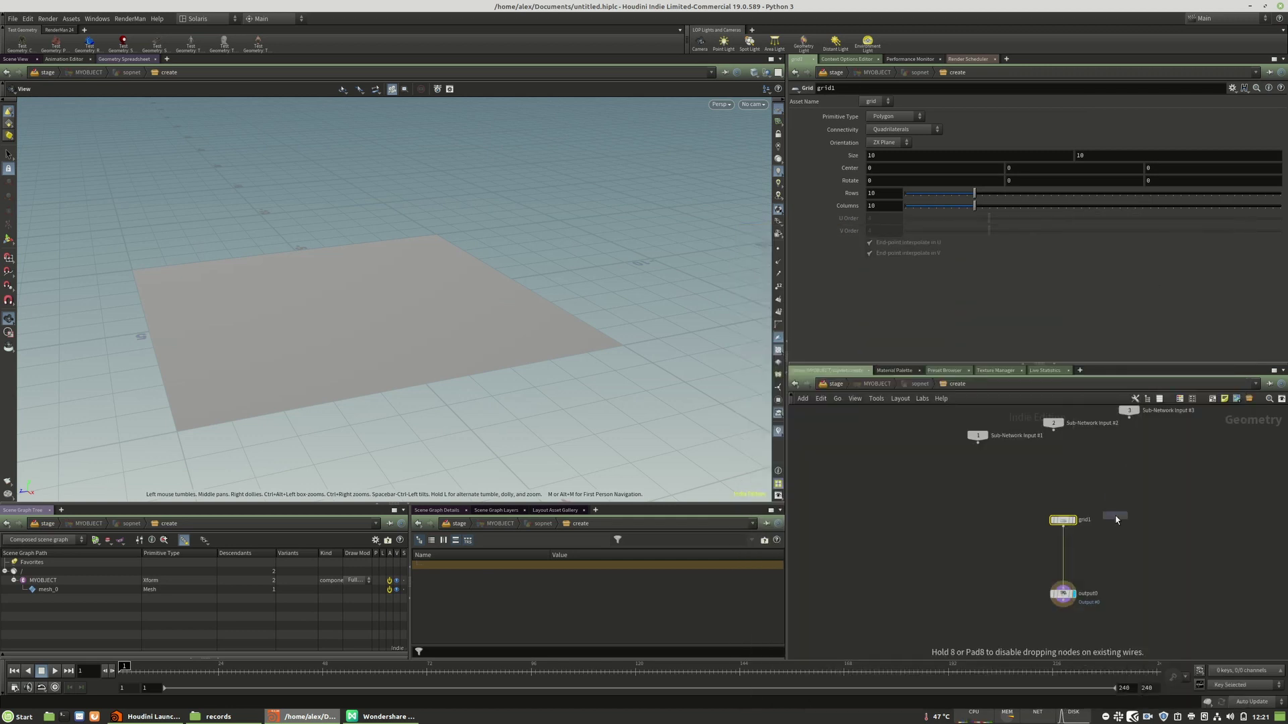
pyautogui.click(1063, 561)
pyautogui.moveTo(1062, 563); pyautogui.dragTo(1053, 568)
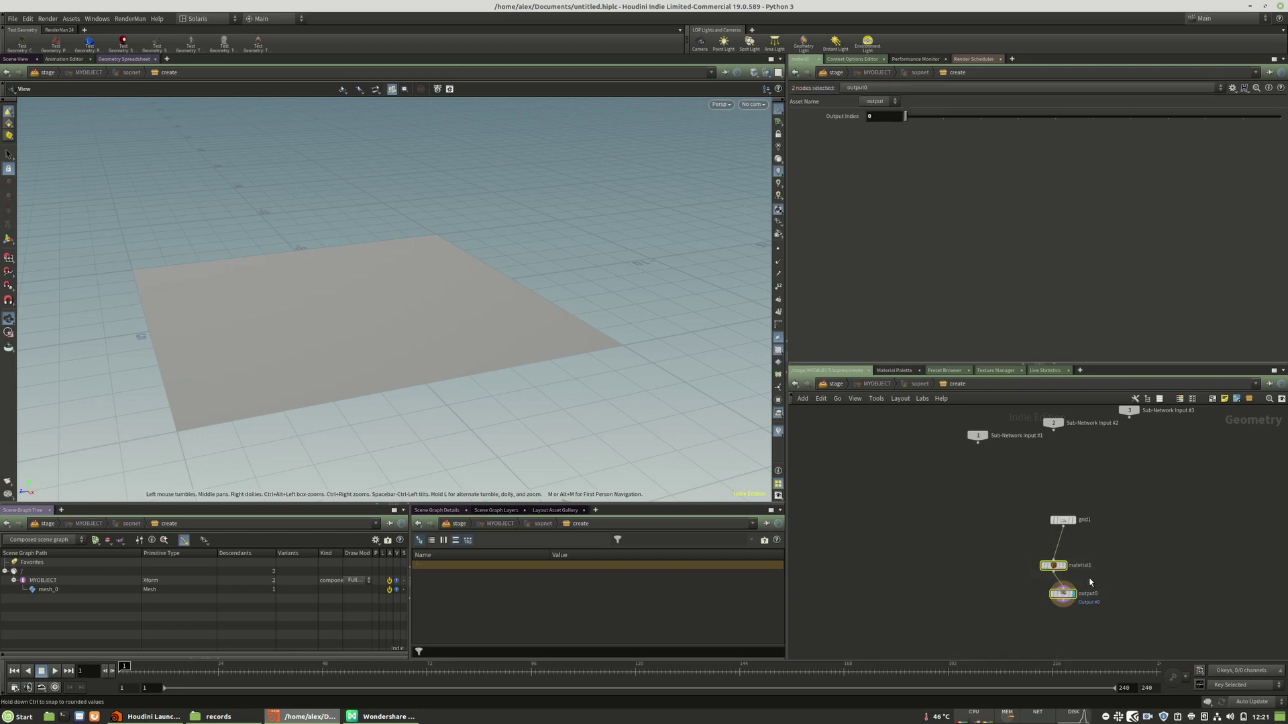
pyautogui.press('Delete')
pyautogui.press('u')
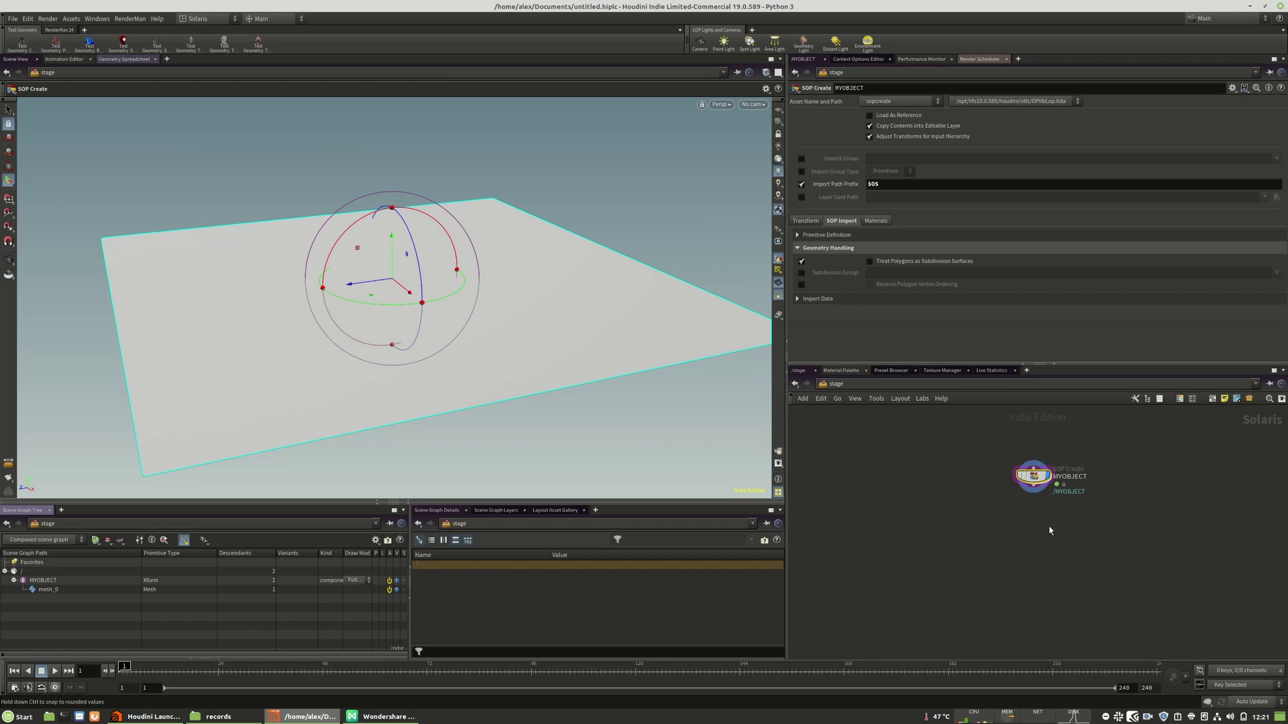
# Add a Material Library node below MYOBJECT, keeping the name materiallibrary1
pyautogui.press('Tab')
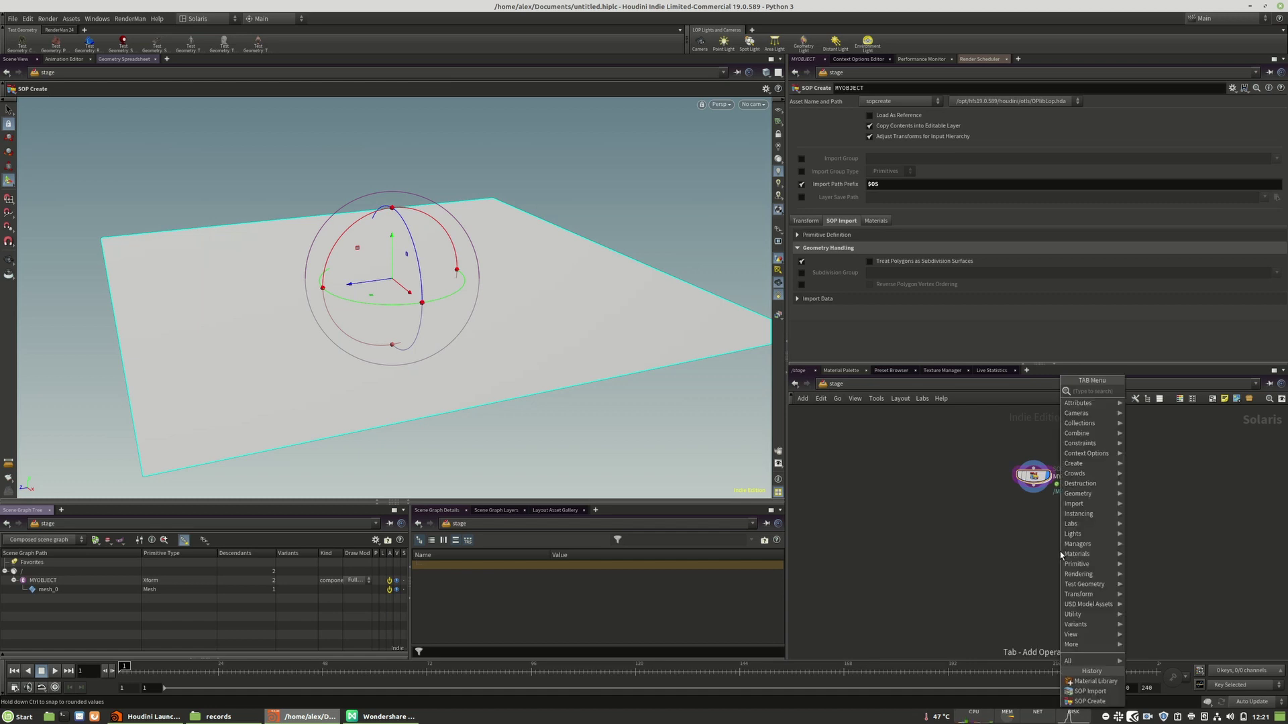
pyautogui.write('li')
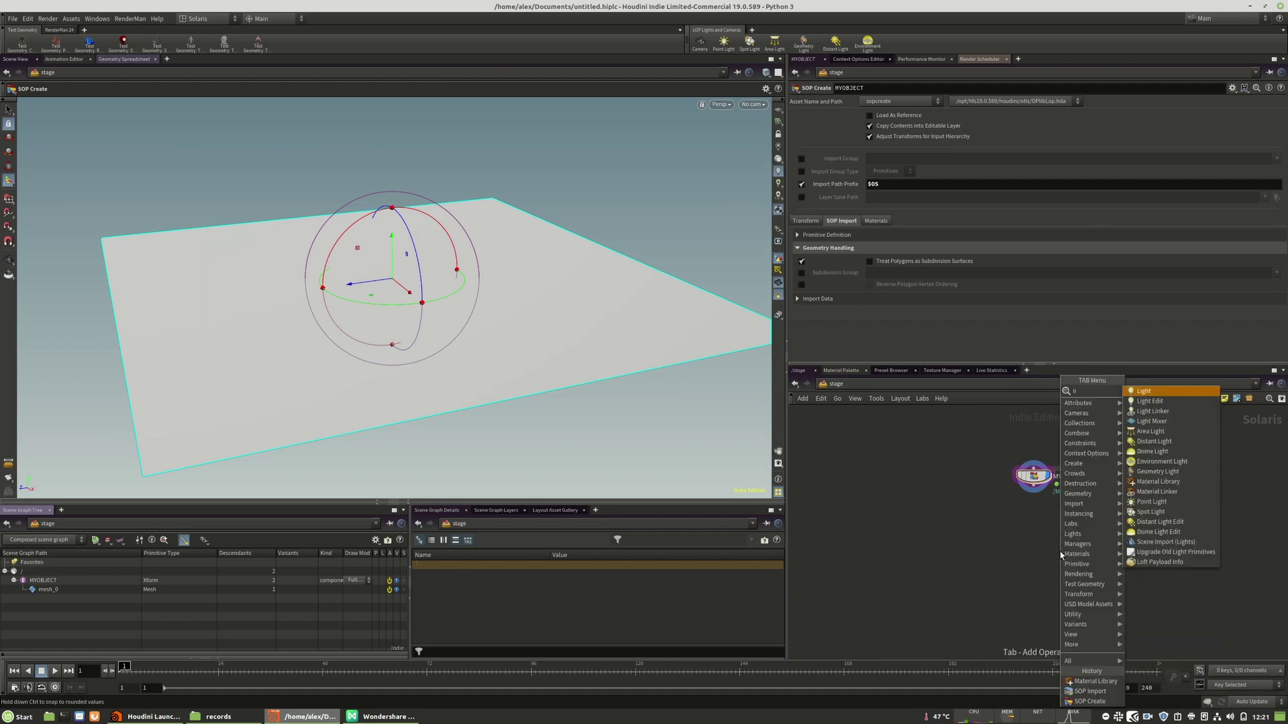
pyautogui.click(1158, 481)
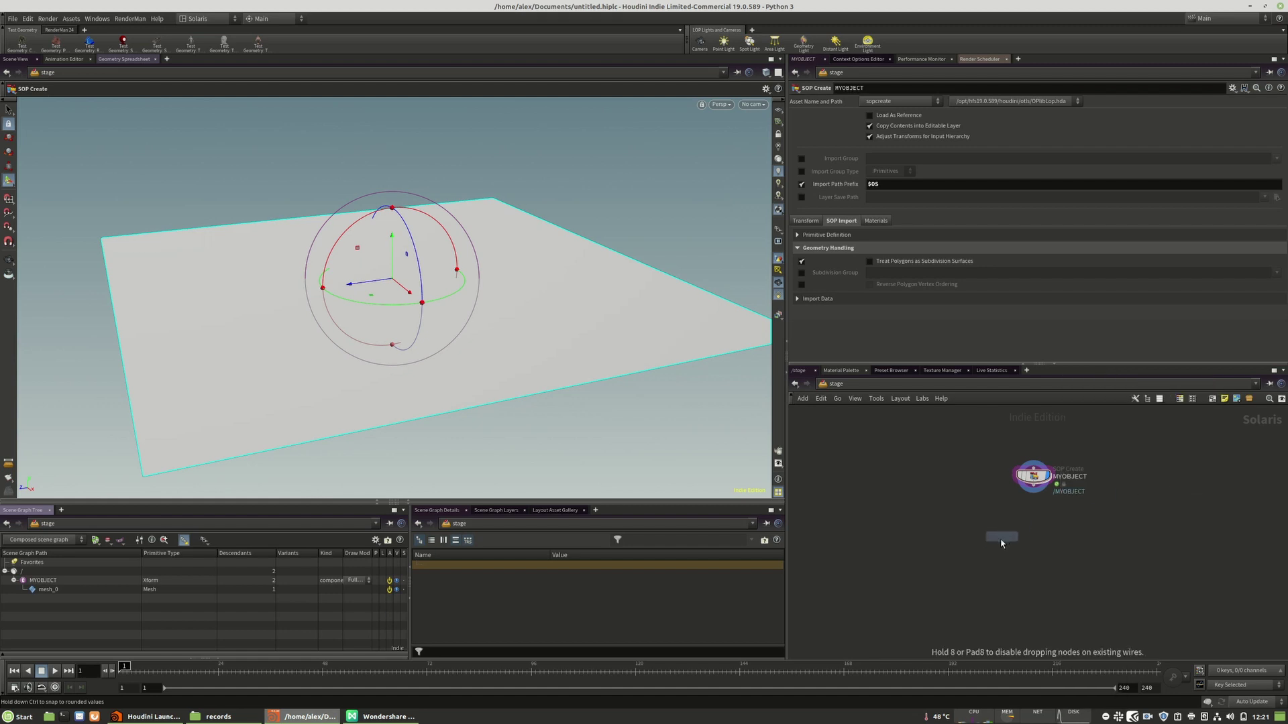
pyautogui.click(1044, 543)
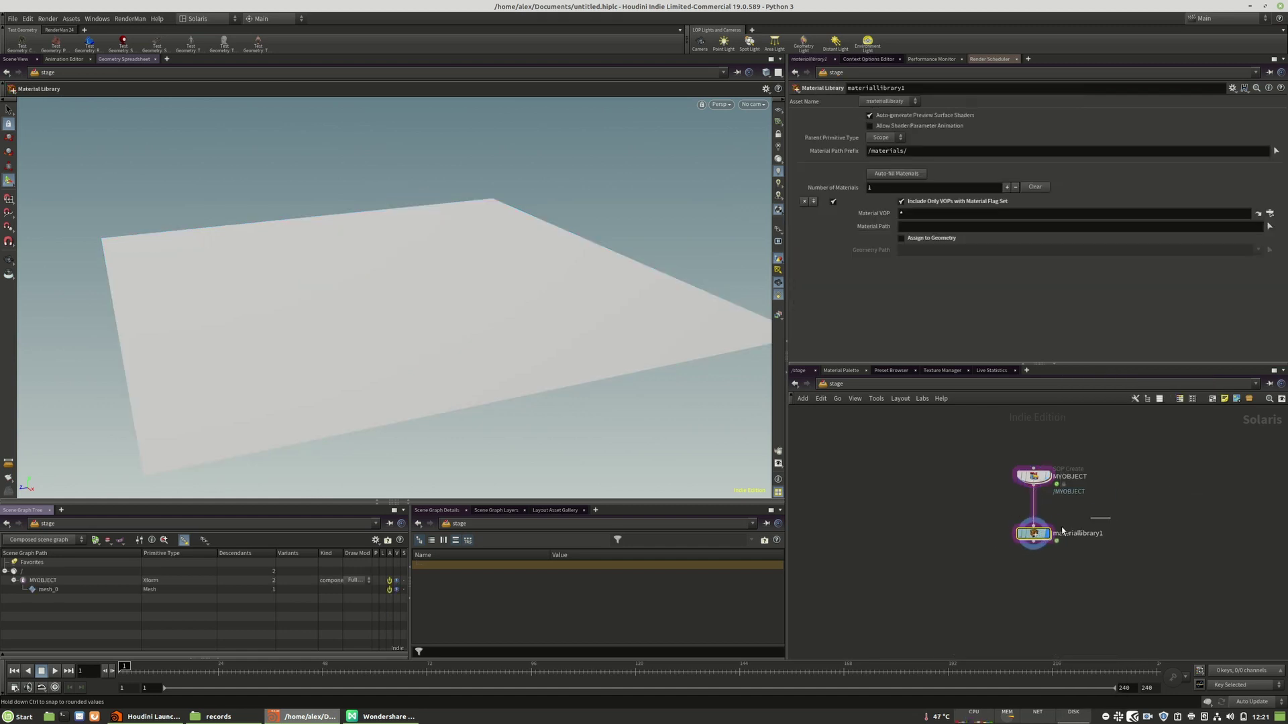
pyautogui.moveTo(1111, 518); pyautogui.dragTo(949, 555)
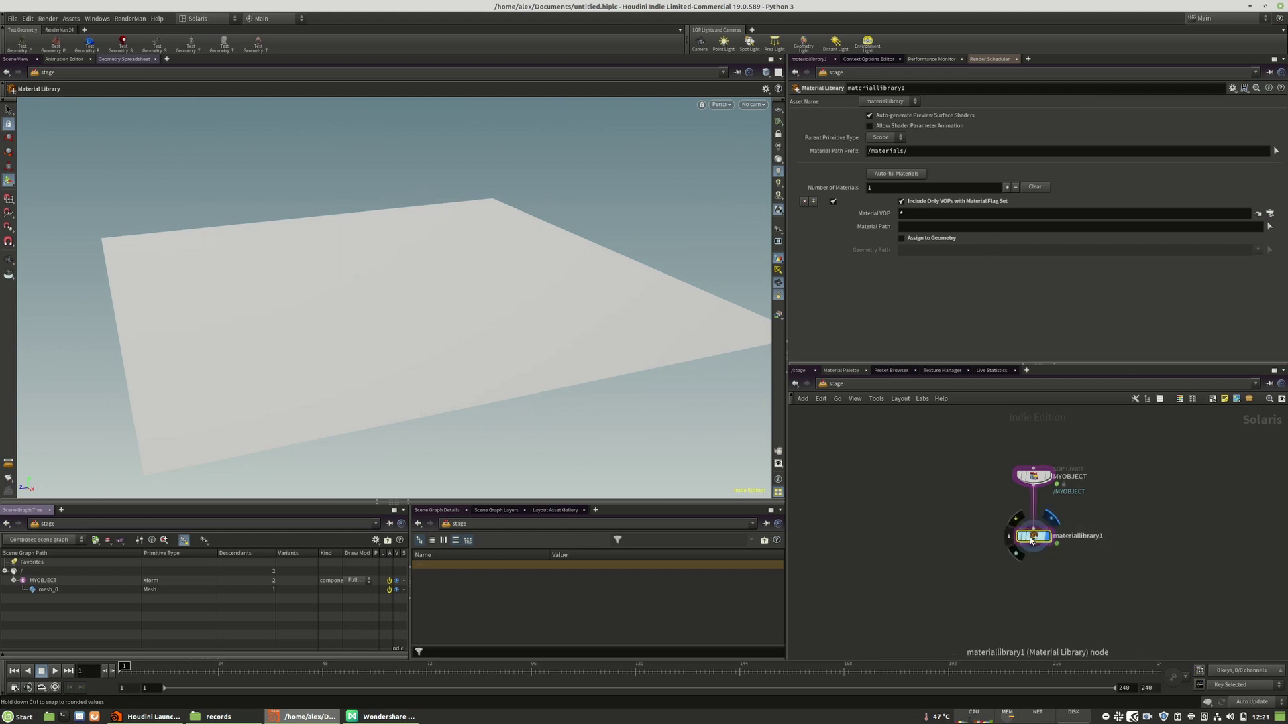
pyautogui.doubleClick(1101, 537)
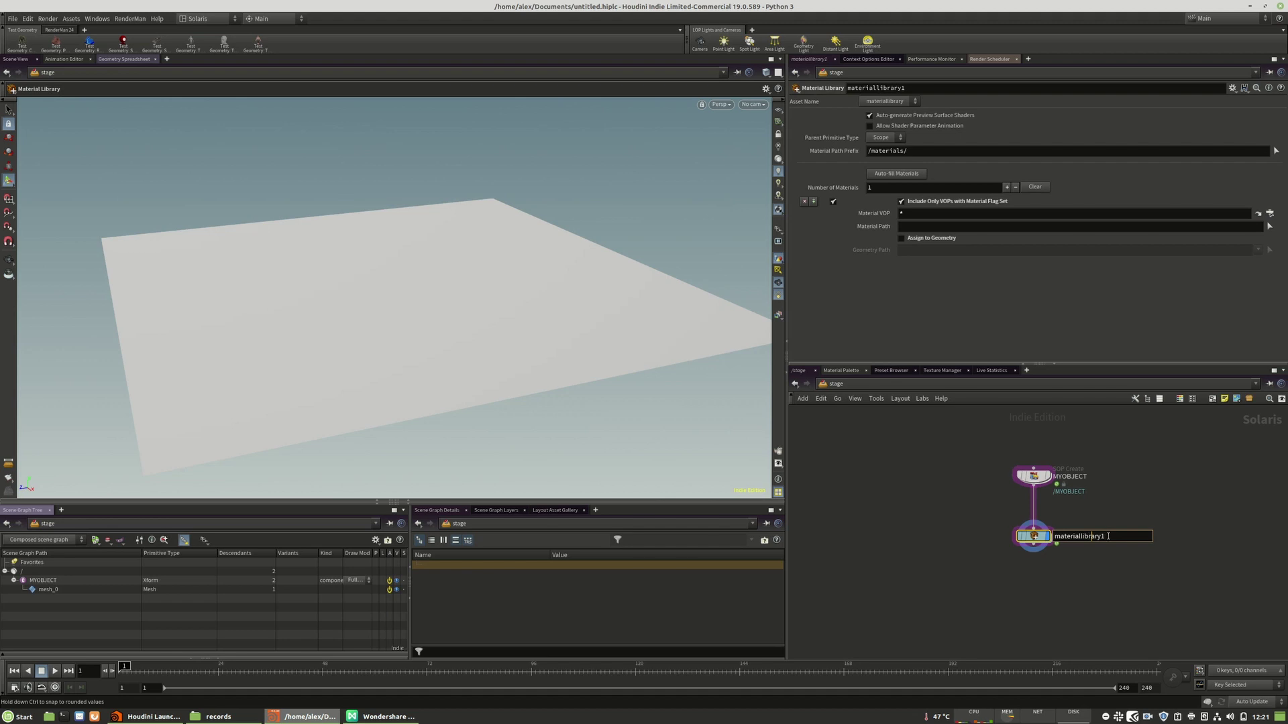
pyautogui.click(1121, 574)
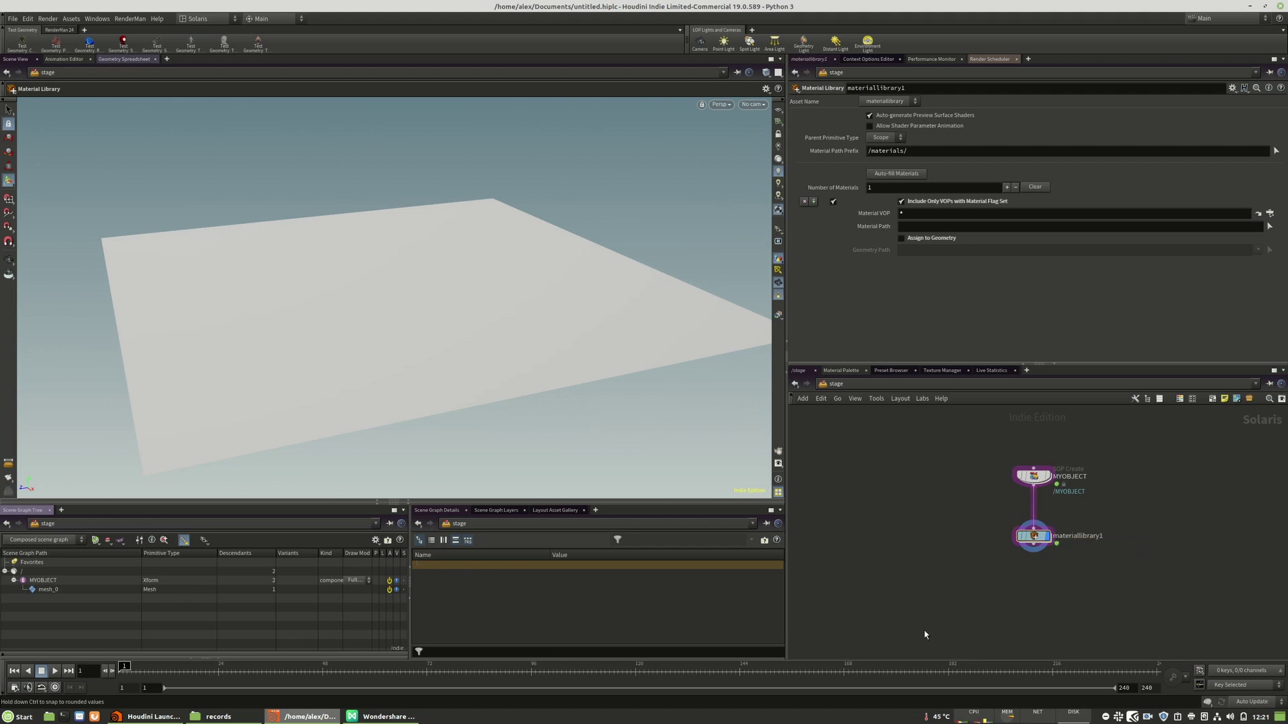
# Add a Pxr Material Builder node inside materiallibrary1
pyautogui.moveTo(1035, 536); pyautogui.dragTo(1037, 541)
pyautogui.doubleClick(1035, 540)
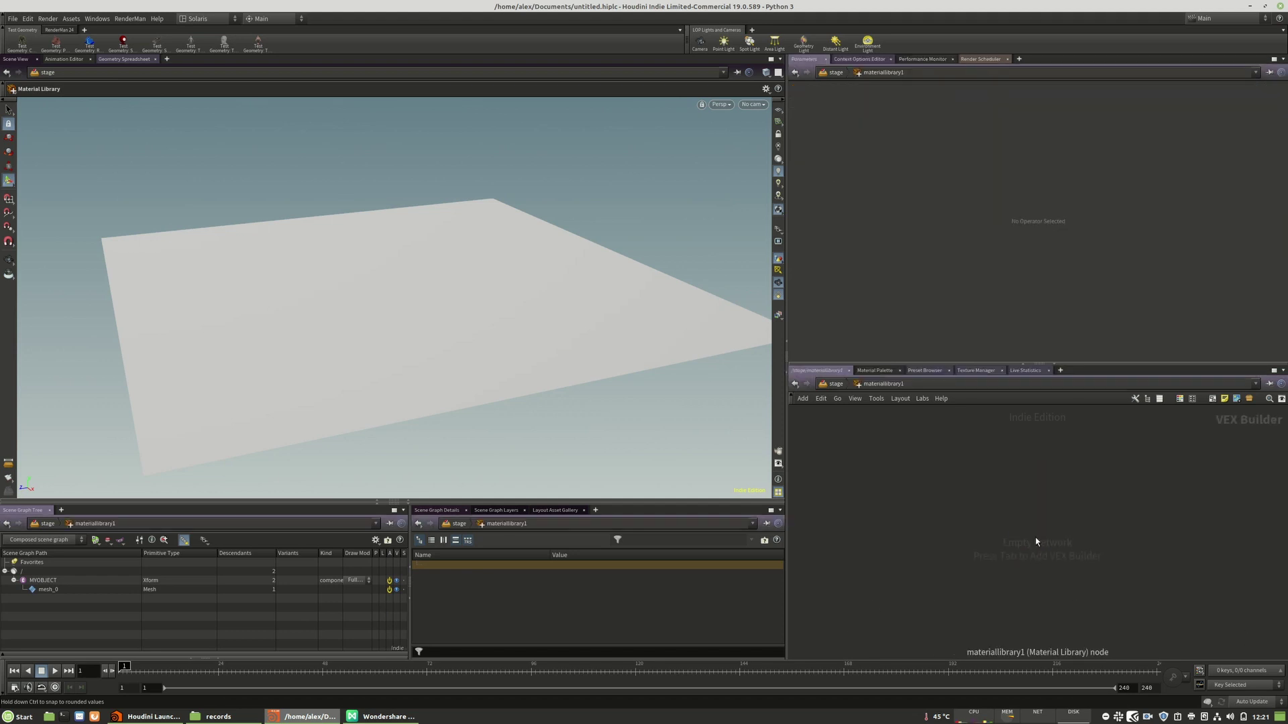
pyautogui.press('Tab')
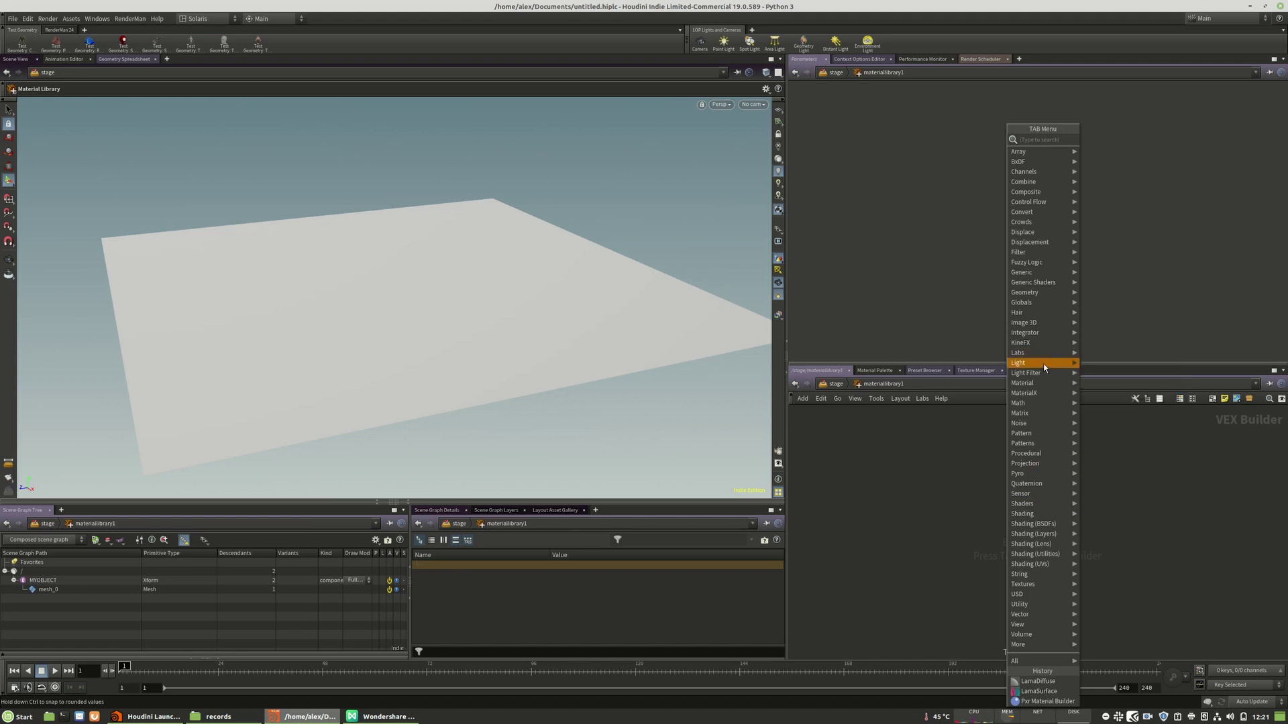
pyautogui.moveTo(1027, 385)
pyautogui.click(1086, 387)
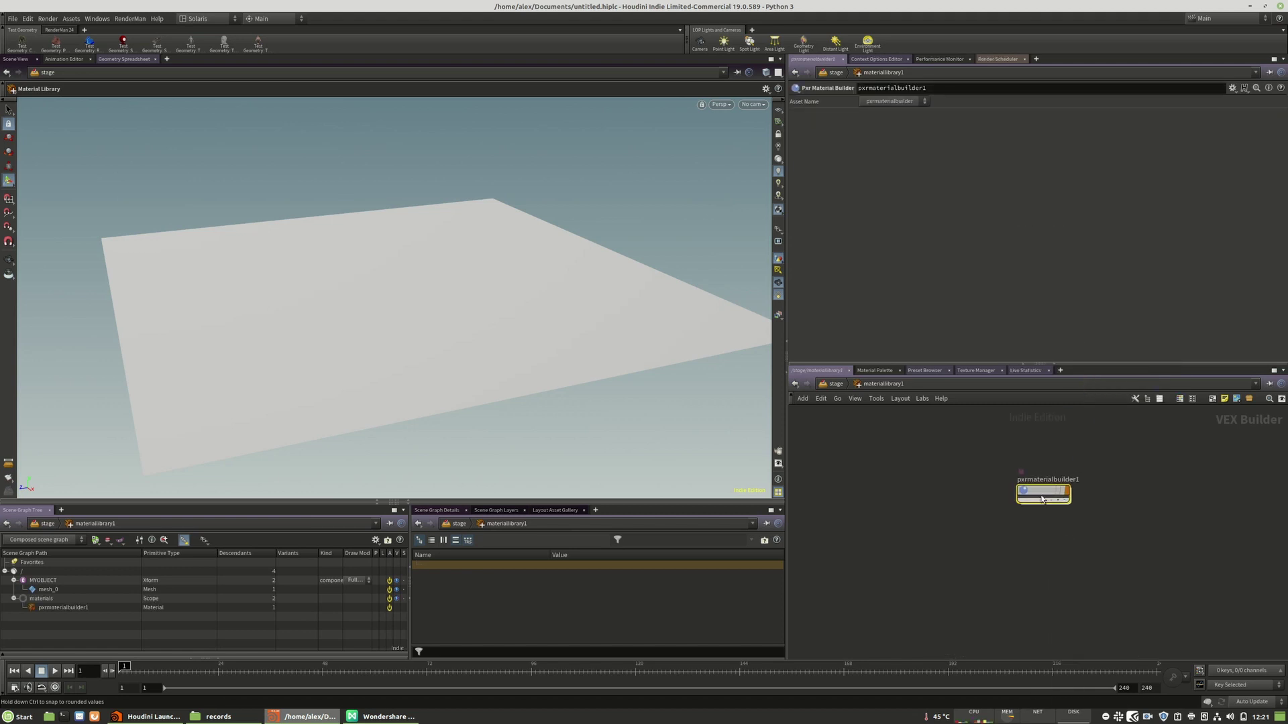
pyautogui.click(1042, 504)
# Rename the material builder to mygrid_mat and dive into its output_collect network
pyautogui.doubleClick(1040, 494)
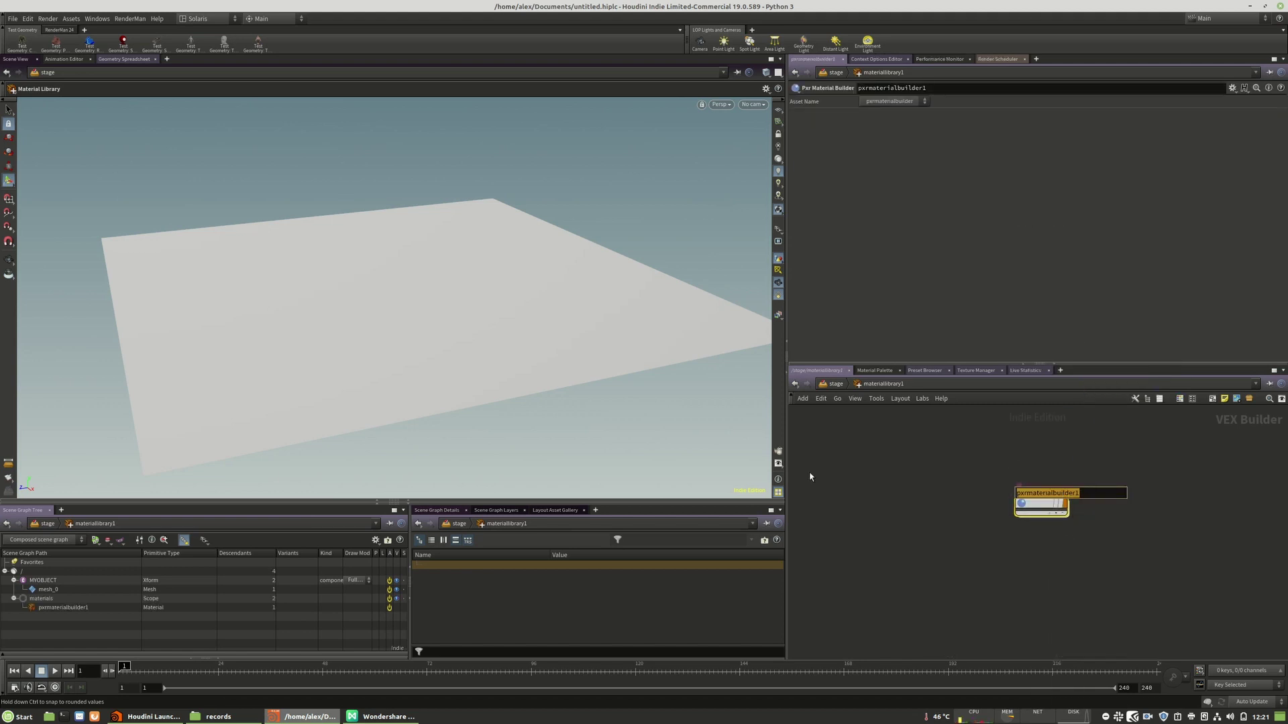
pyautogui.write('mygrid')
pyautogui.press('Return')
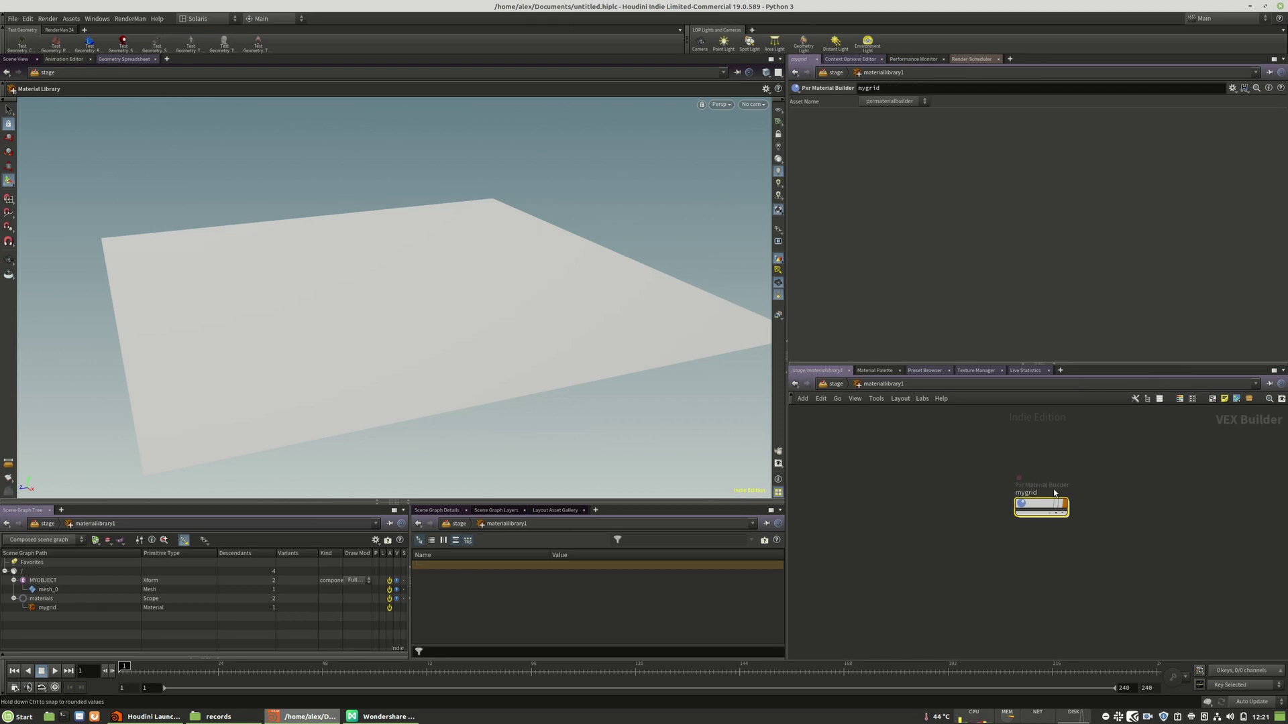
pyautogui.doubleClick(1054, 493)
pyautogui.write('_mat')
pyautogui.press('Return')
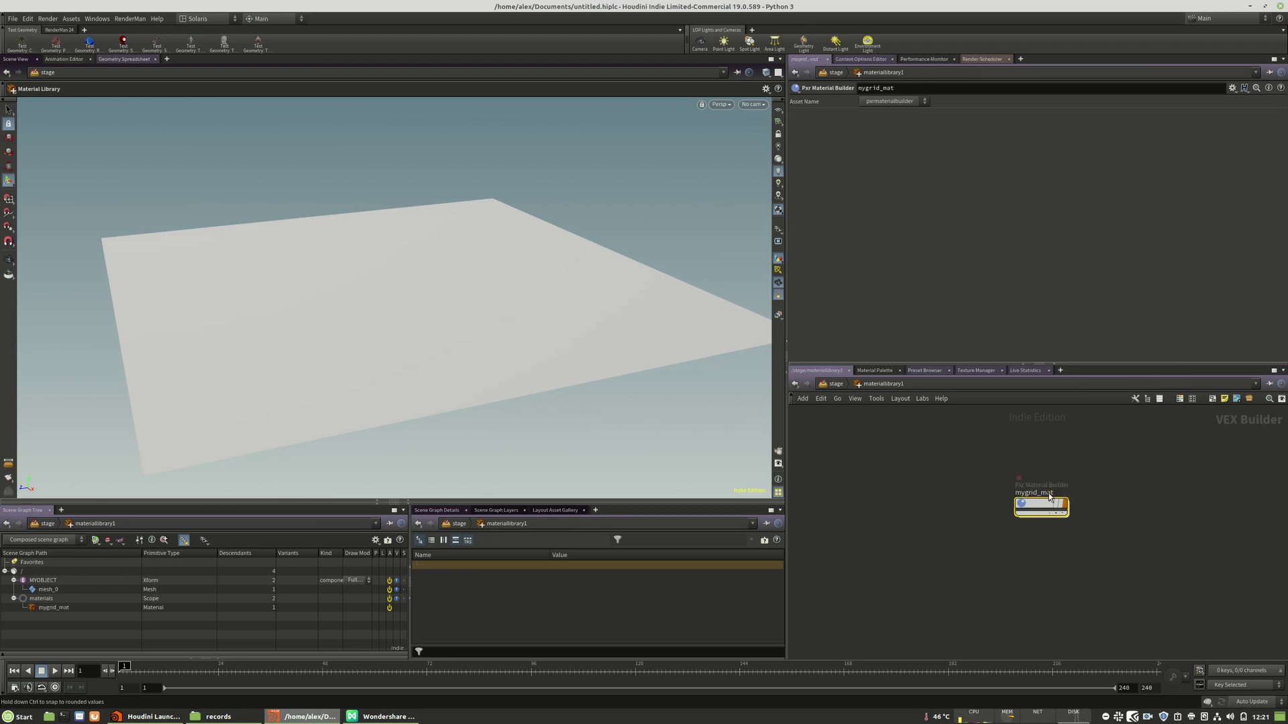
pyautogui.doubleClick(1050, 498)
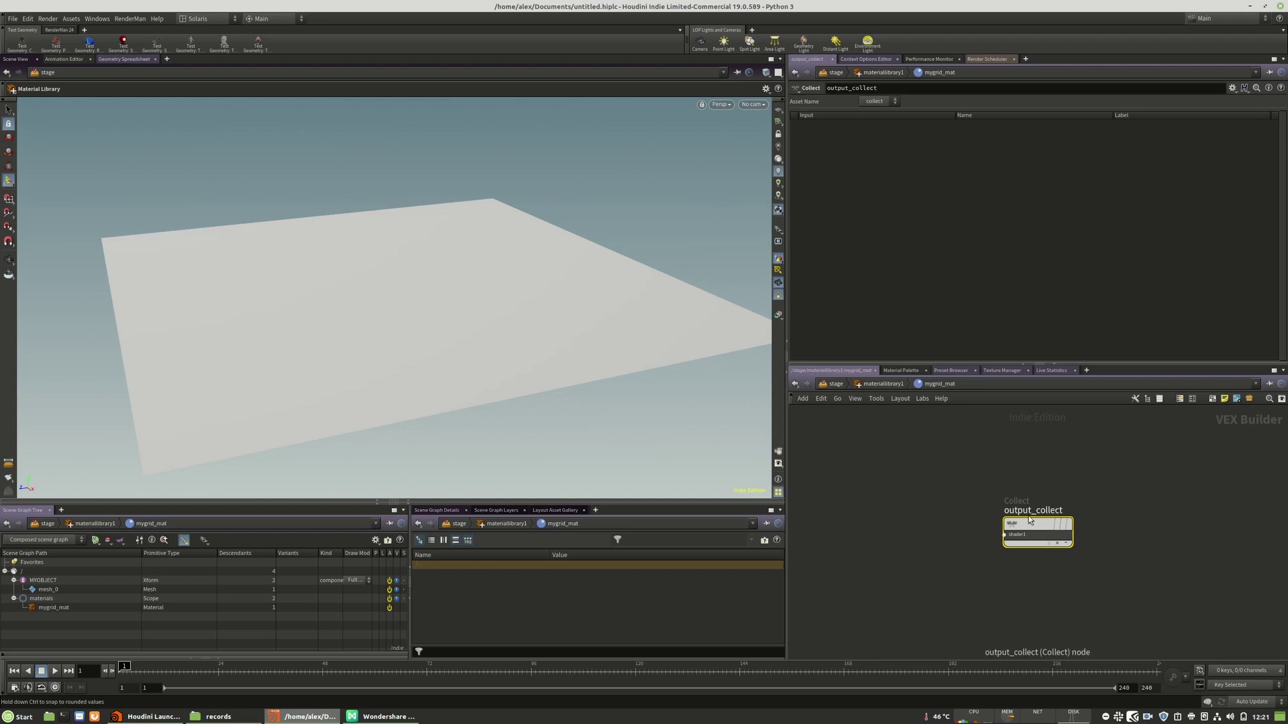
pyautogui.press('Tab')
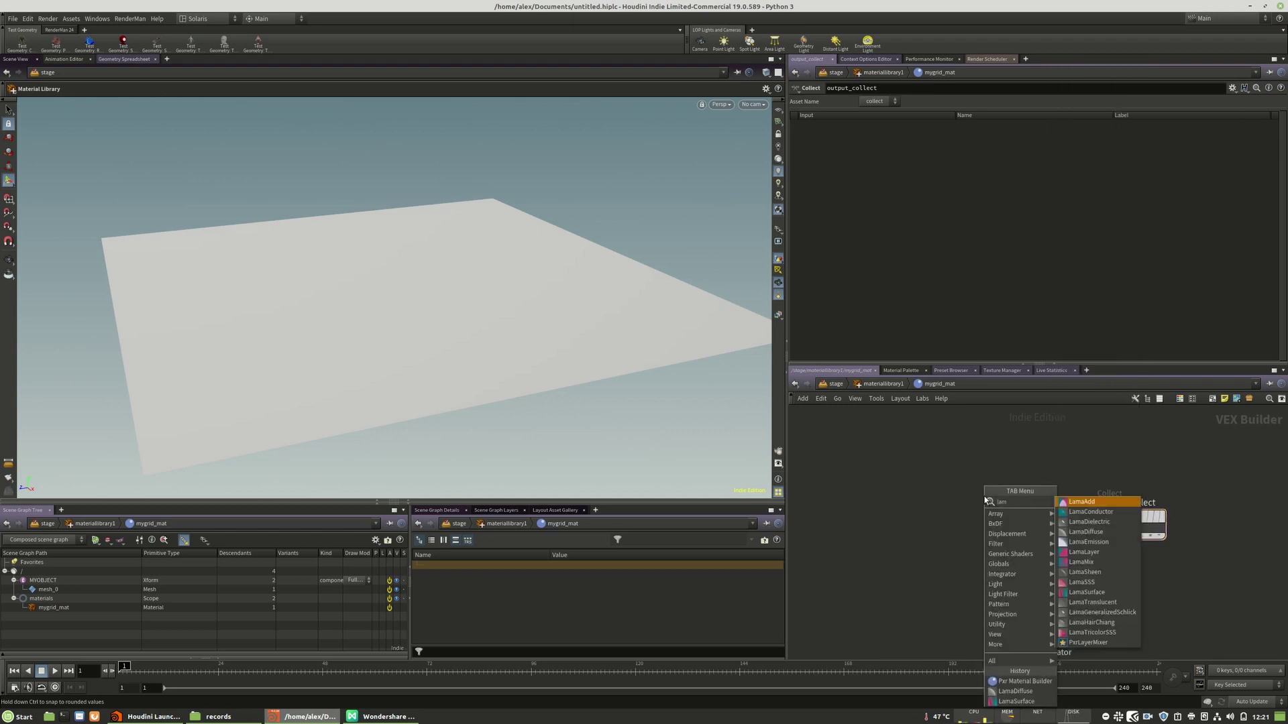
# Place a LamaSurface node and connect it to output_collect's shader1 input
pyautogui.click(1093, 595)
pyautogui.click(1005, 545)
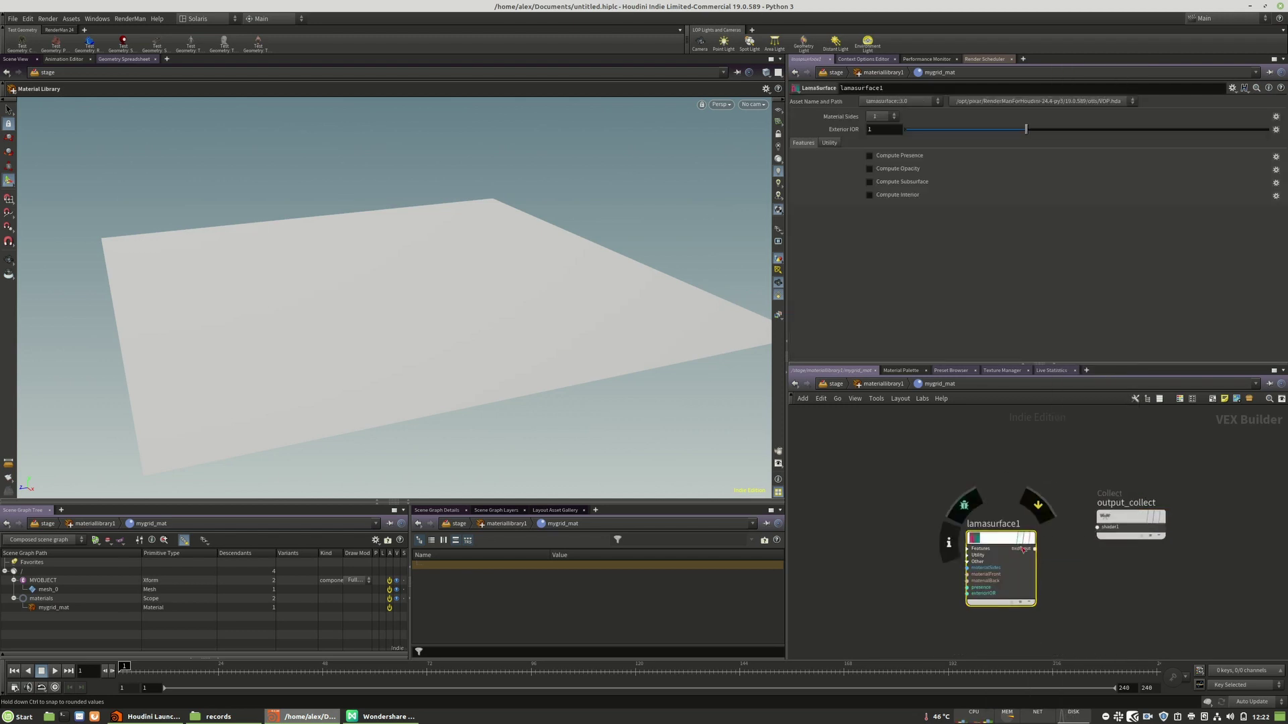
pyautogui.moveTo(965, 532); pyautogui.dragTo(1006, 504)
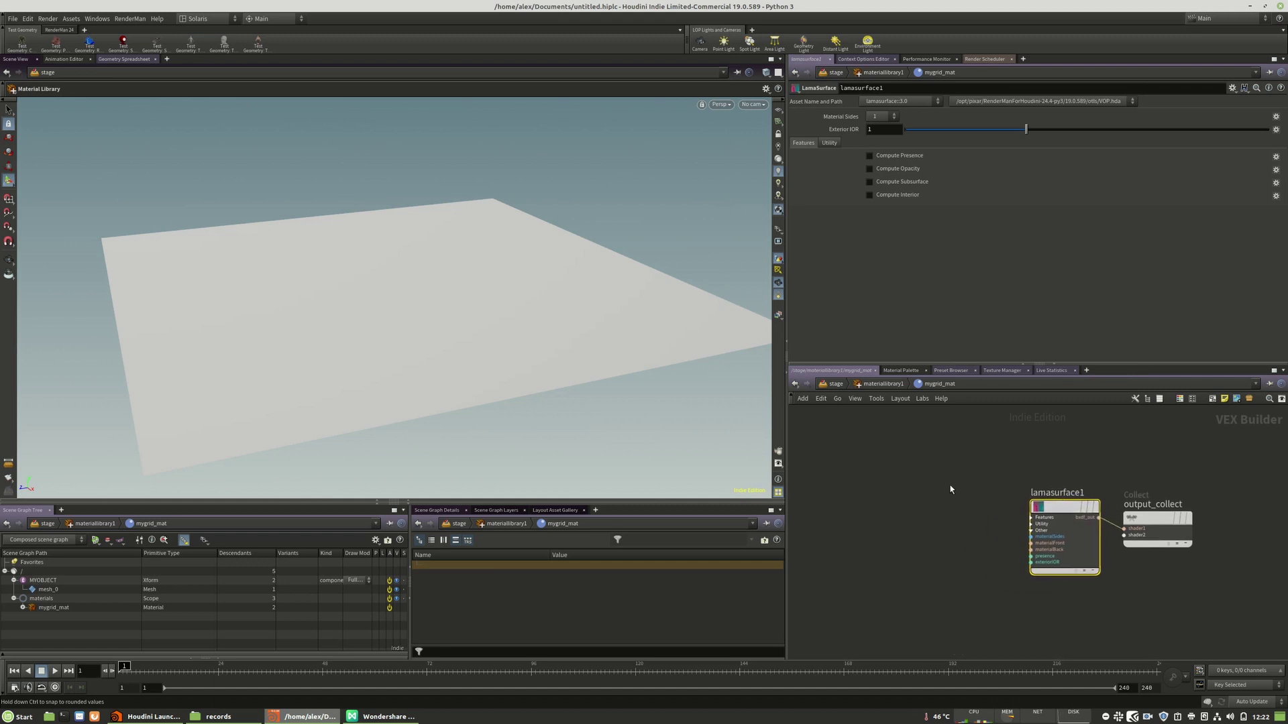
# Wire a LamaDiffuse into LamaSurface's materialFront and raise its Color G to 0.765
pyautogui.press('Tab')
pyautogui.write('lamad')
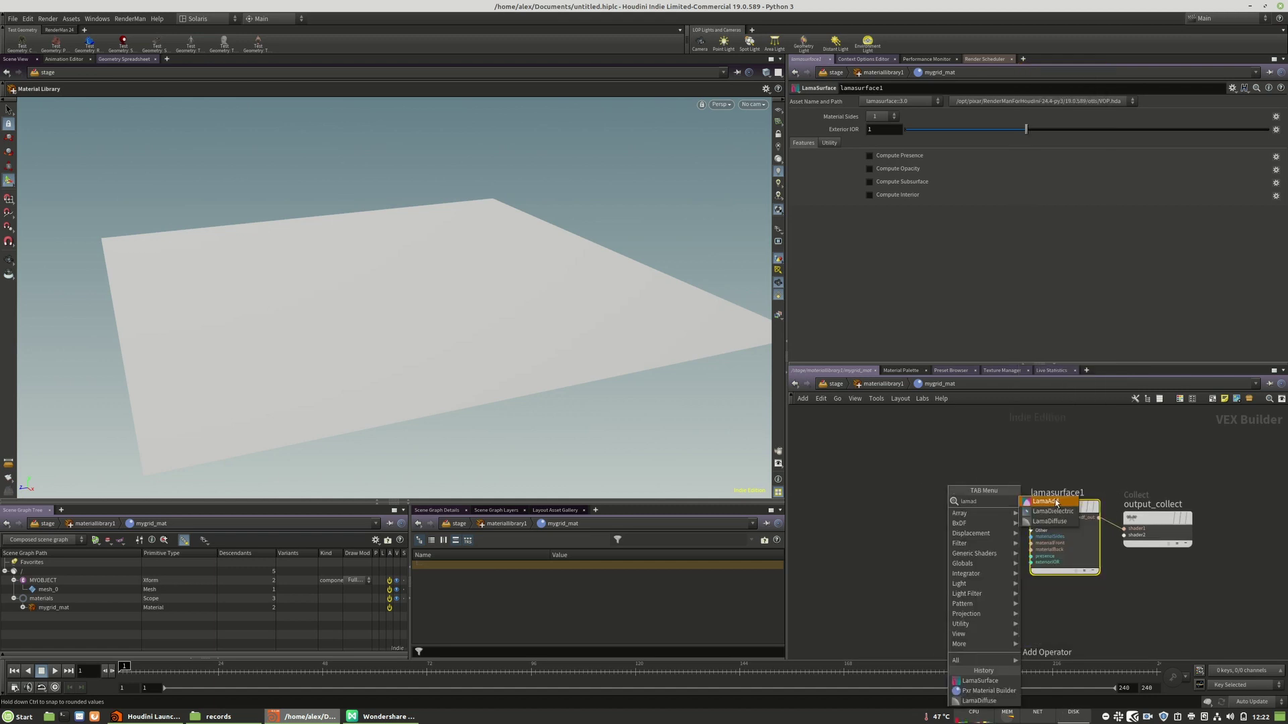
pyautogui.click(1041, 520)
pyautogui.click(944, 517)
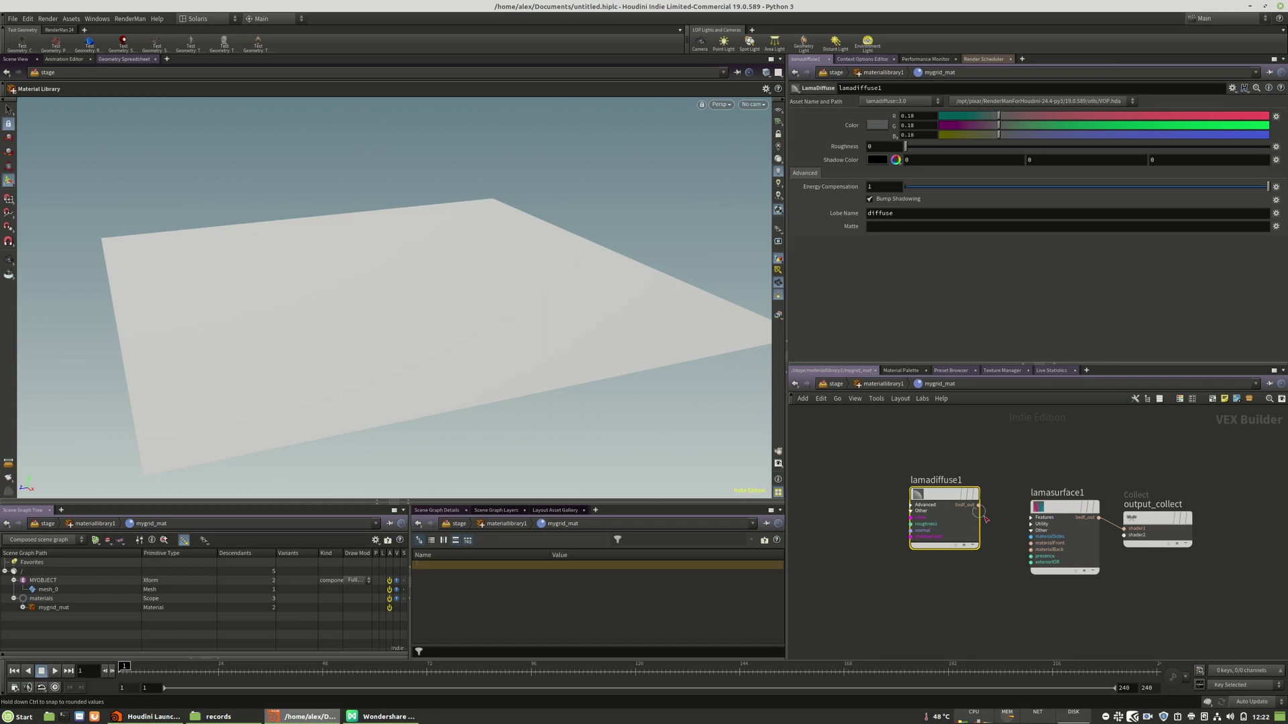
pyautogui.moveTo(978, 505); pyautogui.dragTo(1054, 546)
pyautogui.click(1052, 543)
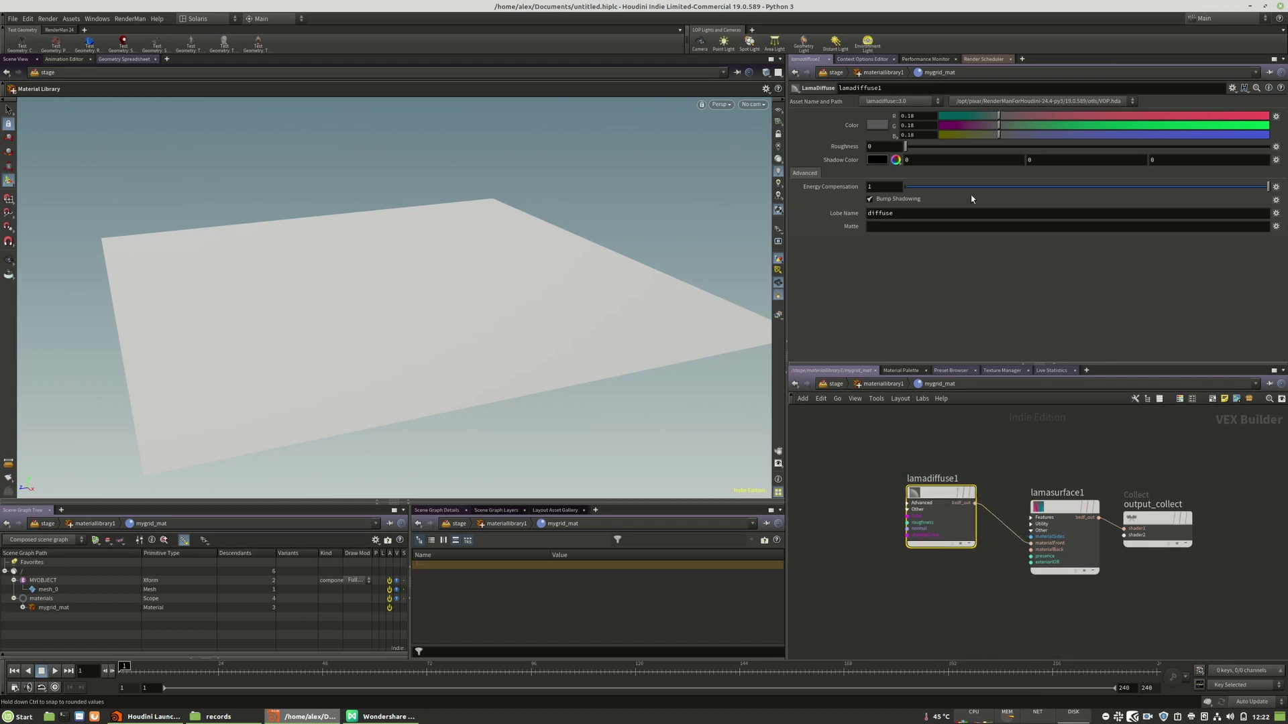
pyautogui.moveTo(1013, 126); pyautogui.dragTo(1191, 125)
# Return to the stage network and change materiallibrary1's Material Path Prefix to /mat/
pyautogui.press('u')
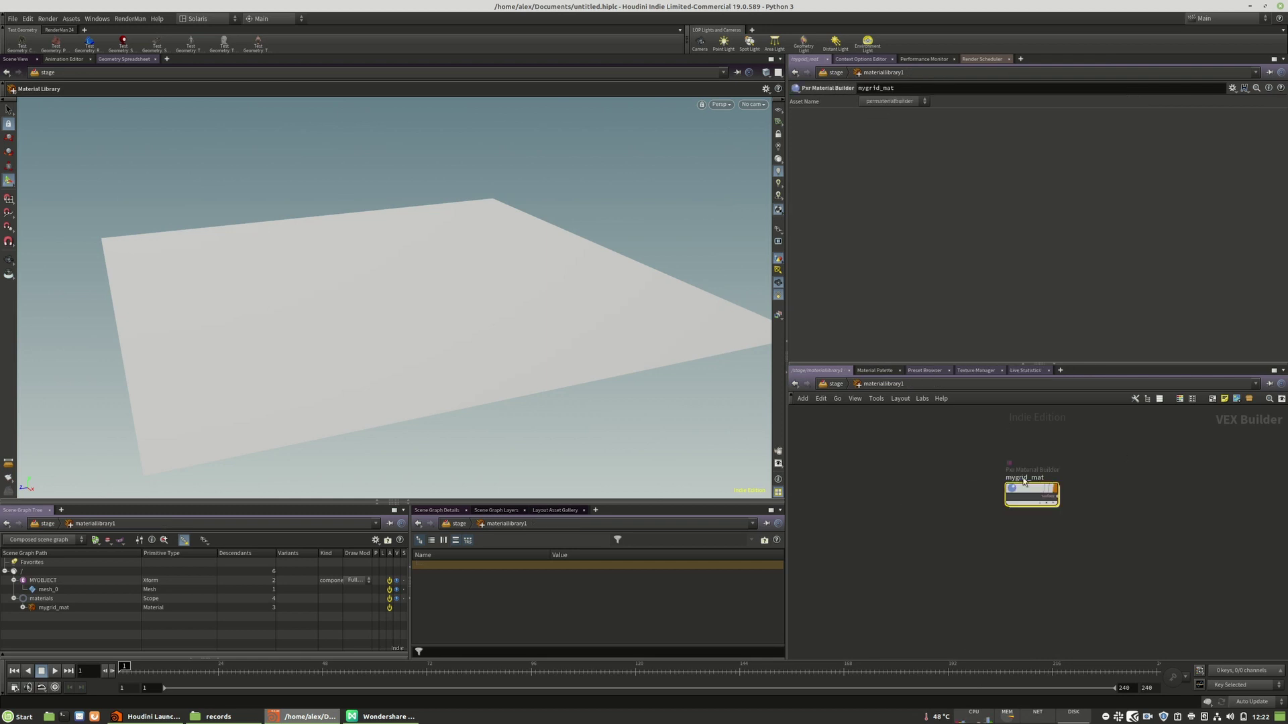
pyautogui.click(830, 385)
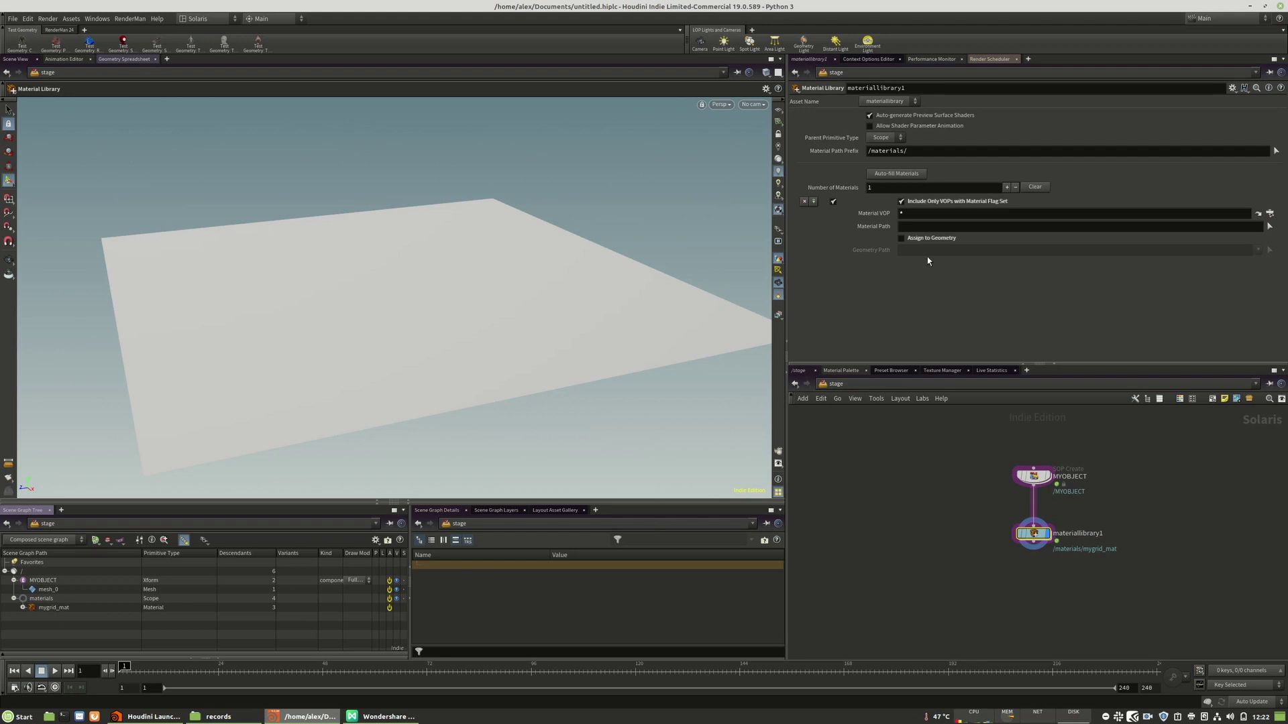
pyautogui.moveTo(904, 149); pyautogui.dragTo(870, 150)
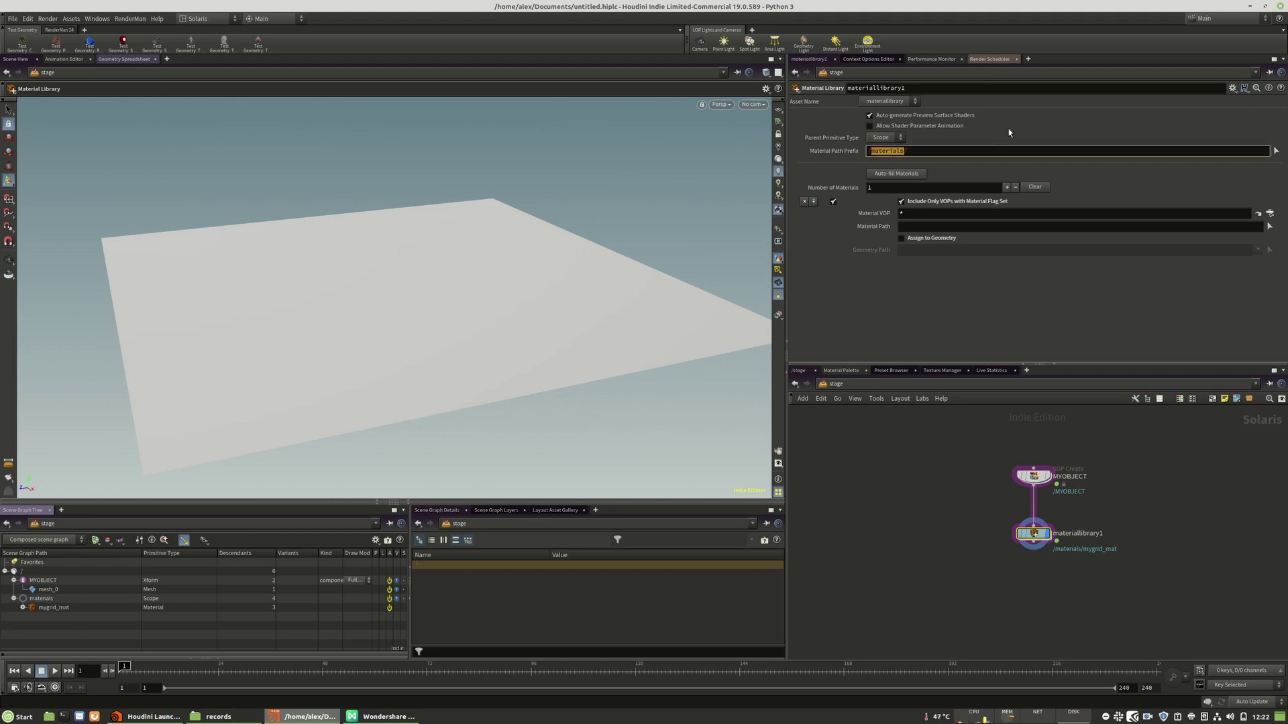
pyautogui.click(926, 149)
pyautogui.moveTo(910, 152); pyautogui.dragTo(872, 151)
pyautogui.write('mat/')
pyautogui.press('Return')
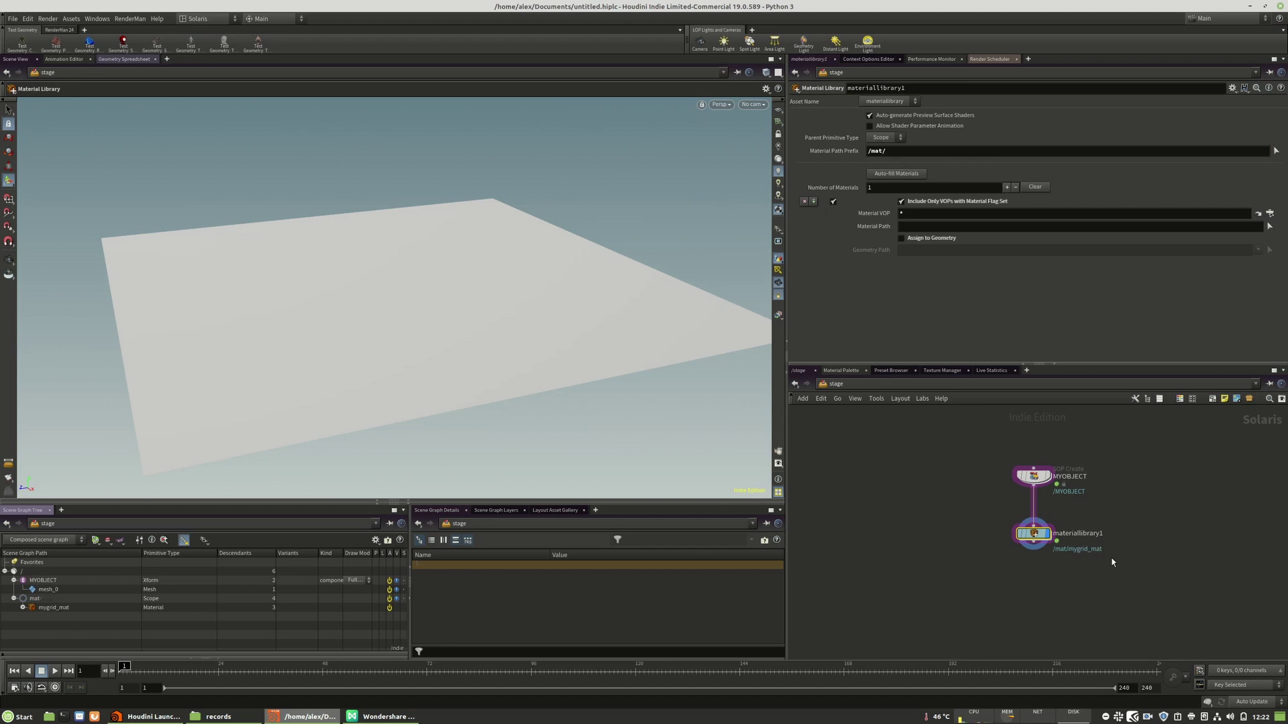
# Correct the Material Path Prefix to /my_material_library/
pyautogui.moveTo(1036, 534); pyautogui.dragTo(1036, 537)
pyautogui.press('BackSpace')
pyautogui.press('BackSpace')
pyautogui.press('BackSpace')
pyautogui.press('BackSpace')
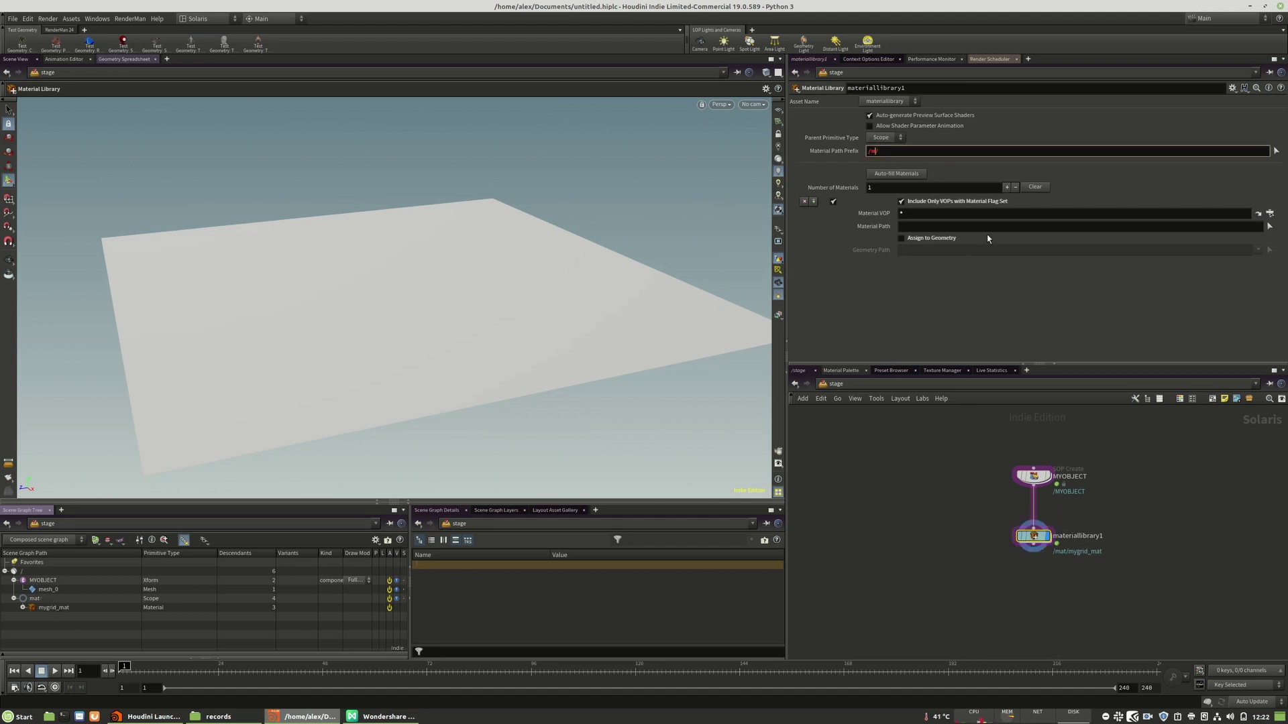
pyautogui.write('MY')
pyautogui.write('MaterialLibra')
pyautogui.write('ry')
pyautogui.write('_')
pyautogui.write('_')
pyautogui.press('BackSpace')
pyautogui.press('BackSpace')
pyautogui.press('BackSpace')
pyautogui.write('my_')
pyautogui.press('Return')
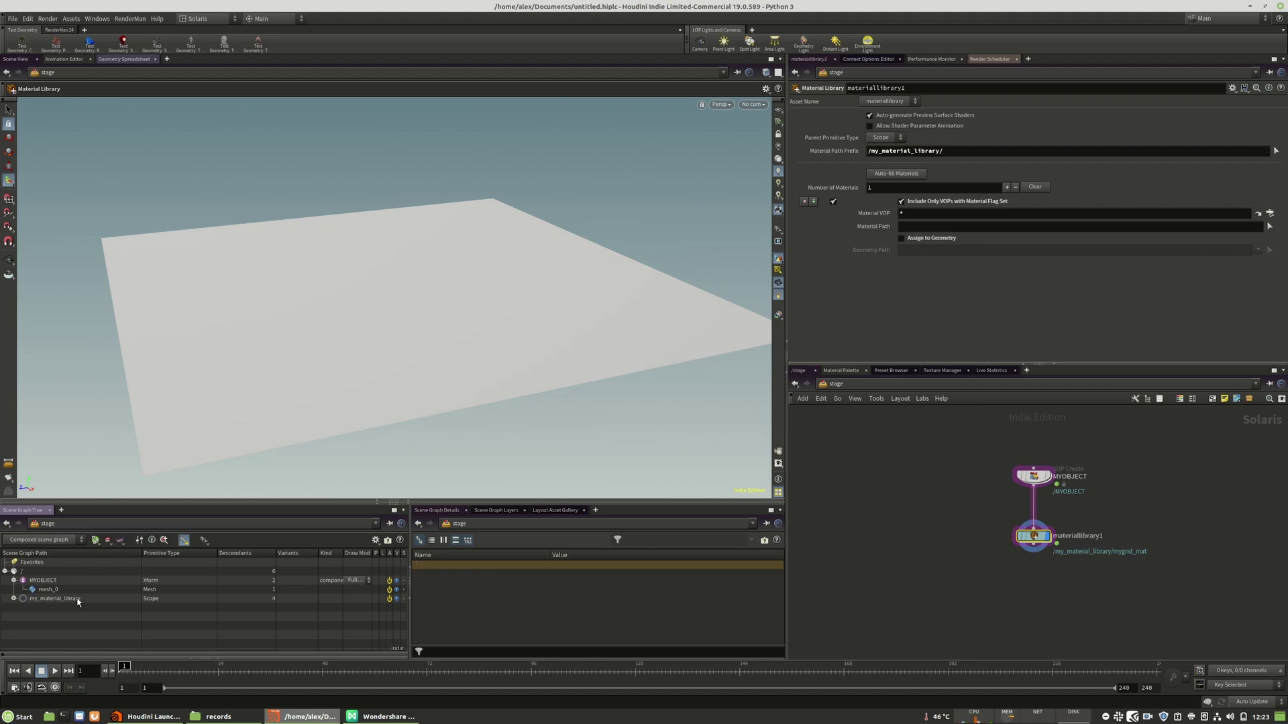
# Change MYOBJECT's Import Path Prefix from $OS to /mygrid
pyautogui.moveTo(1037, 480)
pyautogui.mouseDown()
pyautogui.moveTo(1036, 465)
pyautogui.moveTo(1036, 478)
pyautogui.mouseUp()
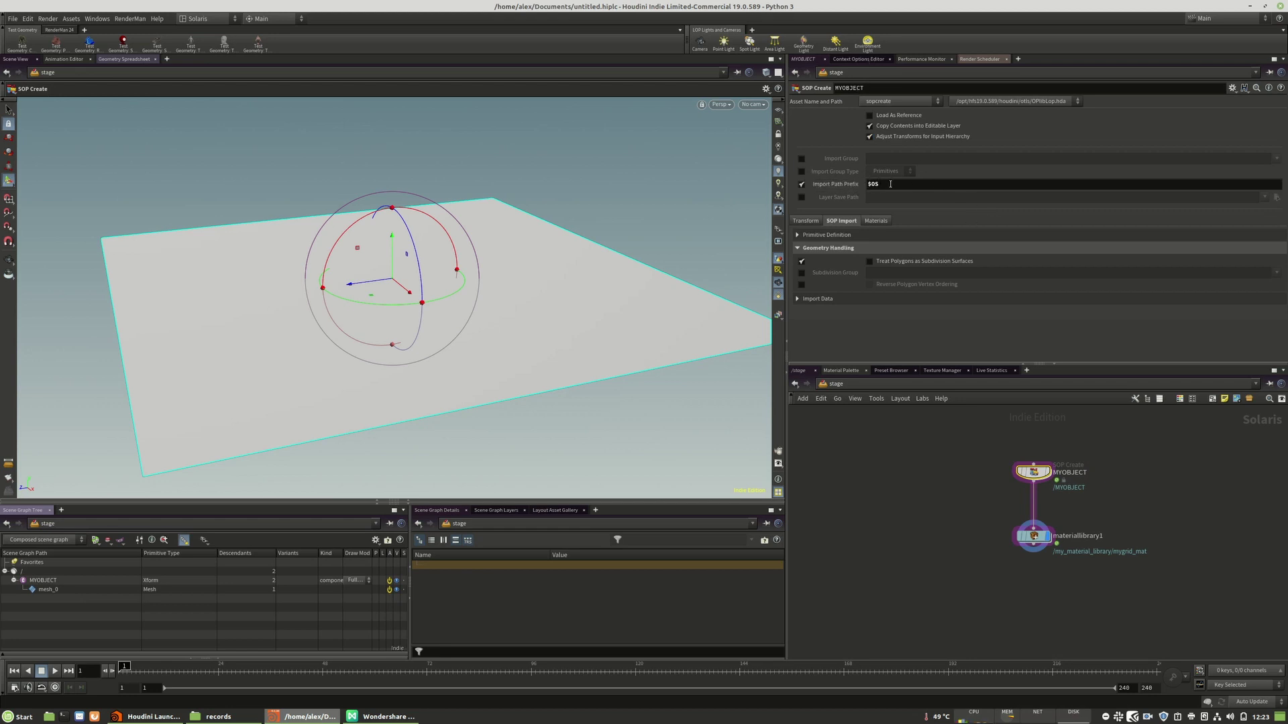
pyautogui.doubleClick(907, 186)
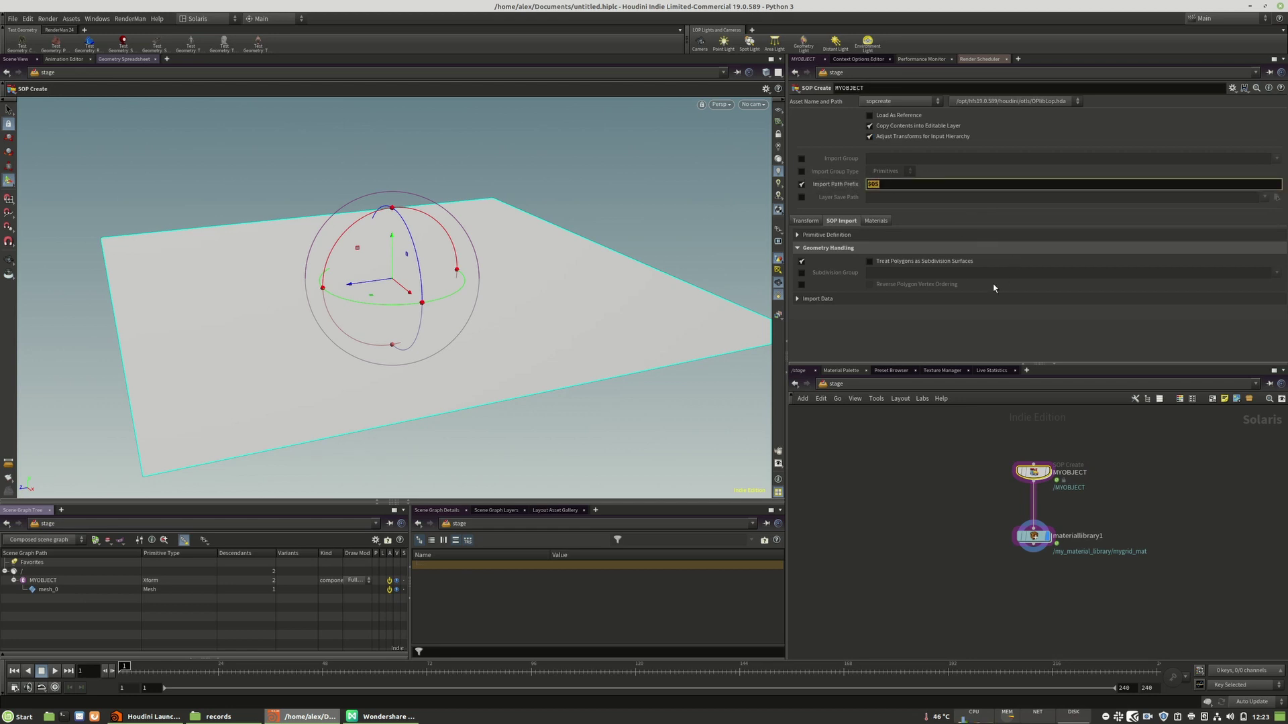
pyautogui.write('/ob')
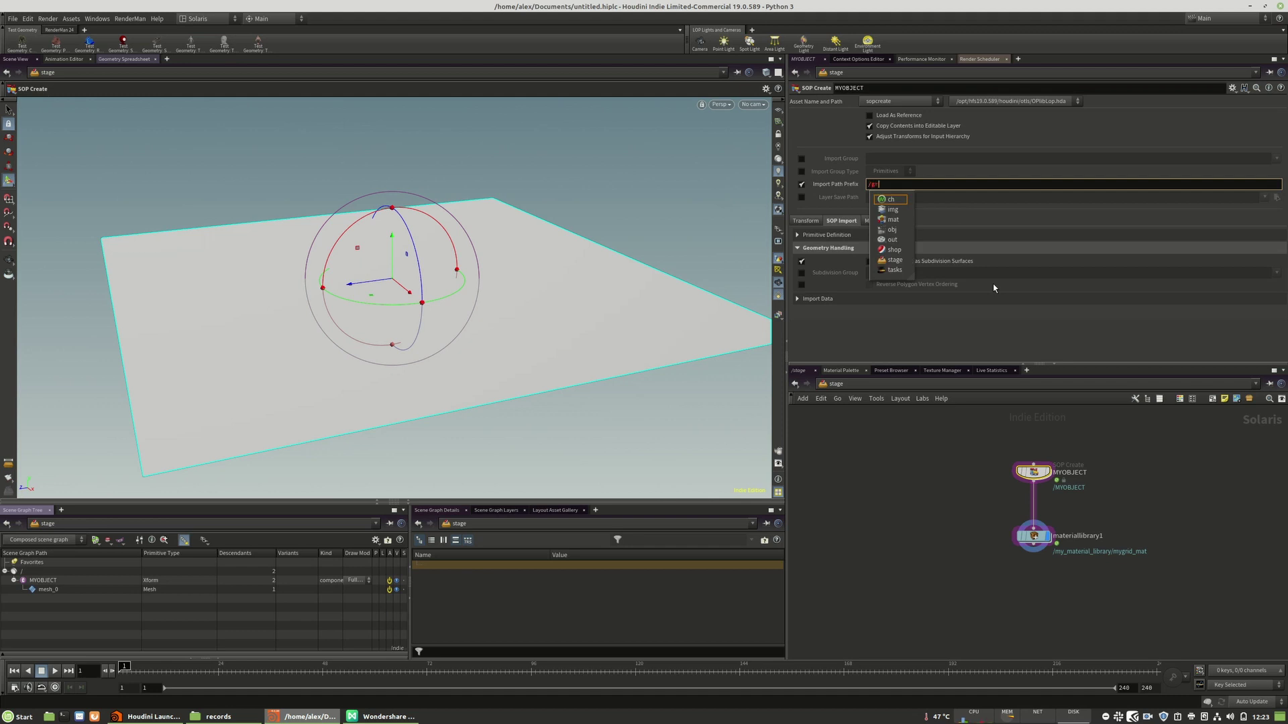
pyautogui.press('BackSpace')
pyautogui.press('BackSpace')
pyautogui.write('mygrid')
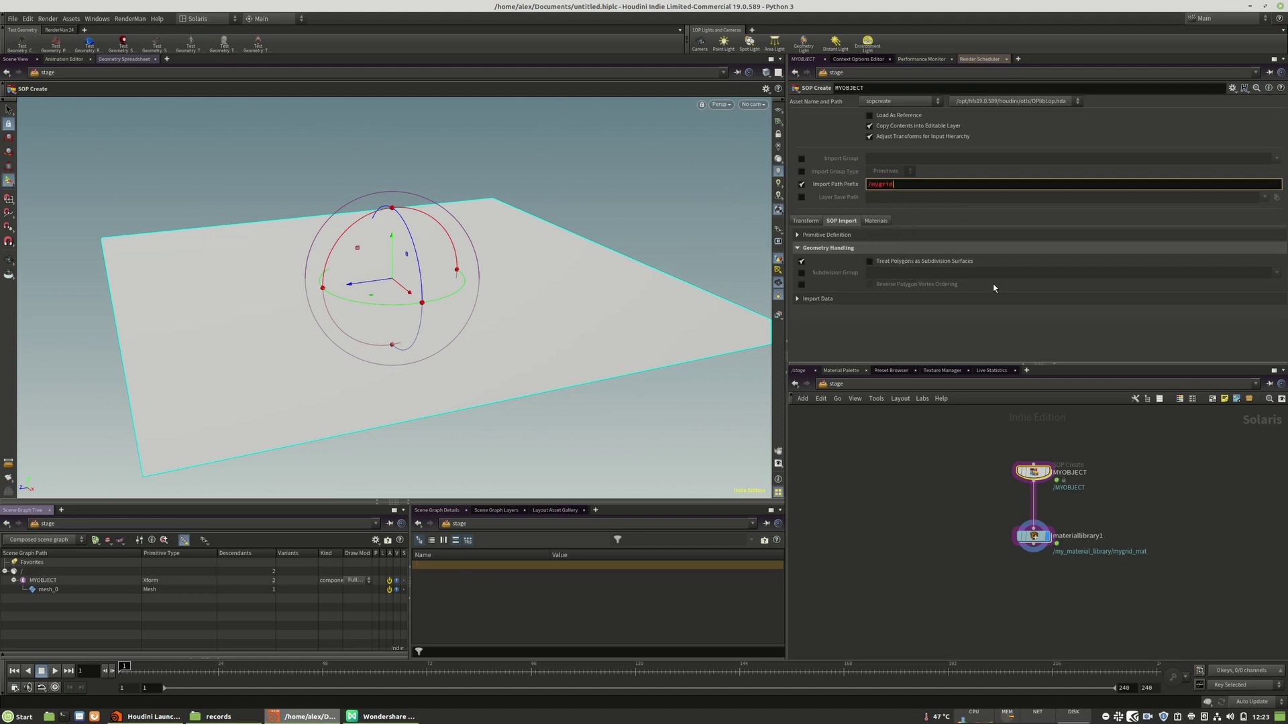
pyautogui.press('Return')
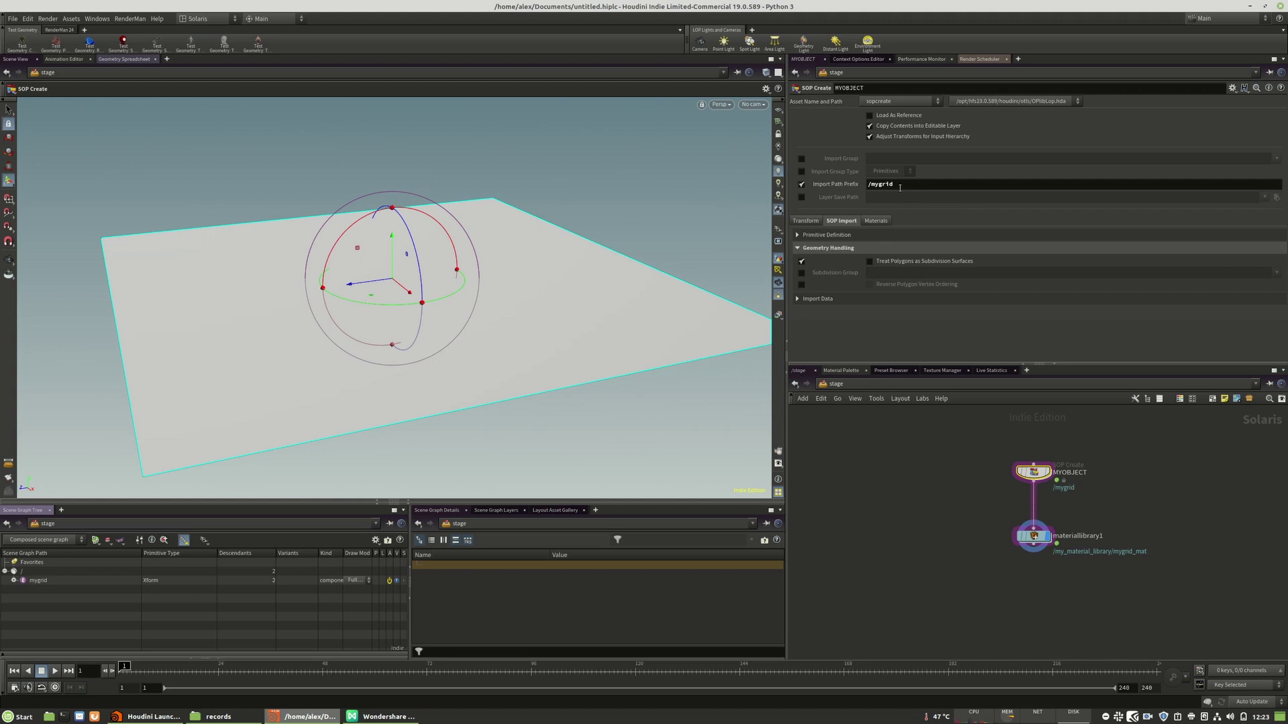
pyautogui.click(882, 184)
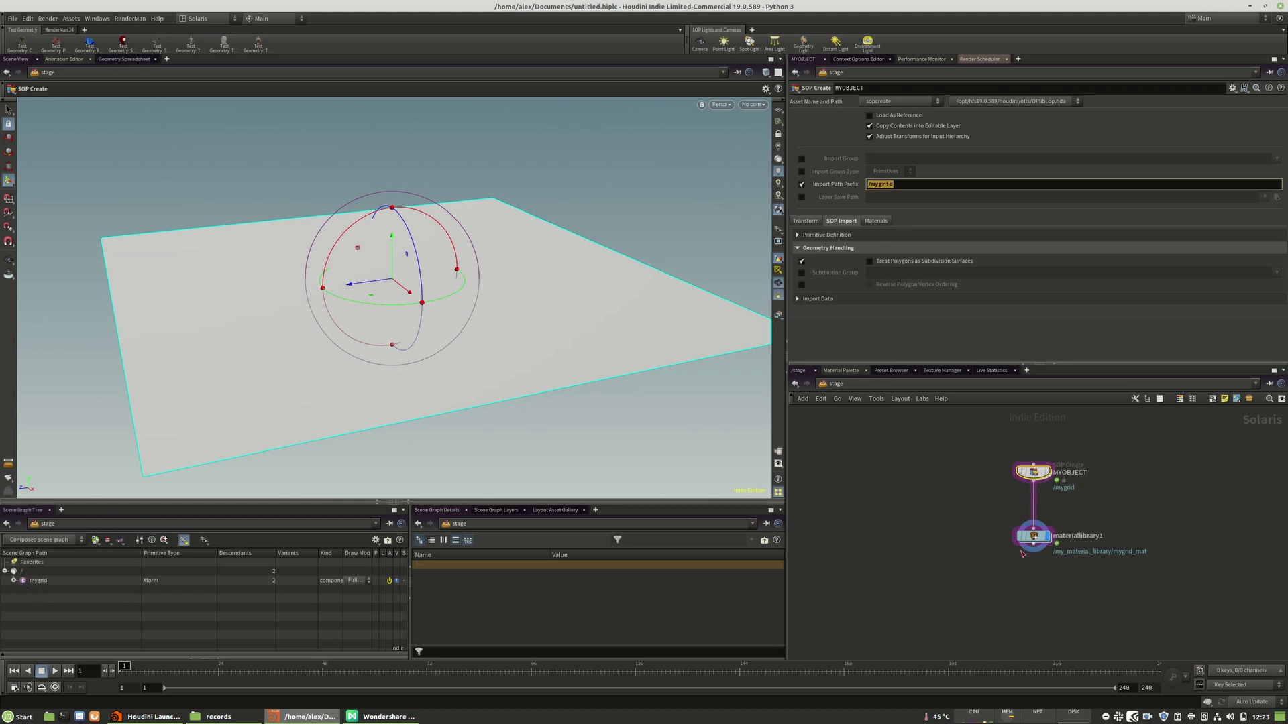
pyautogui.click(1038, 540)
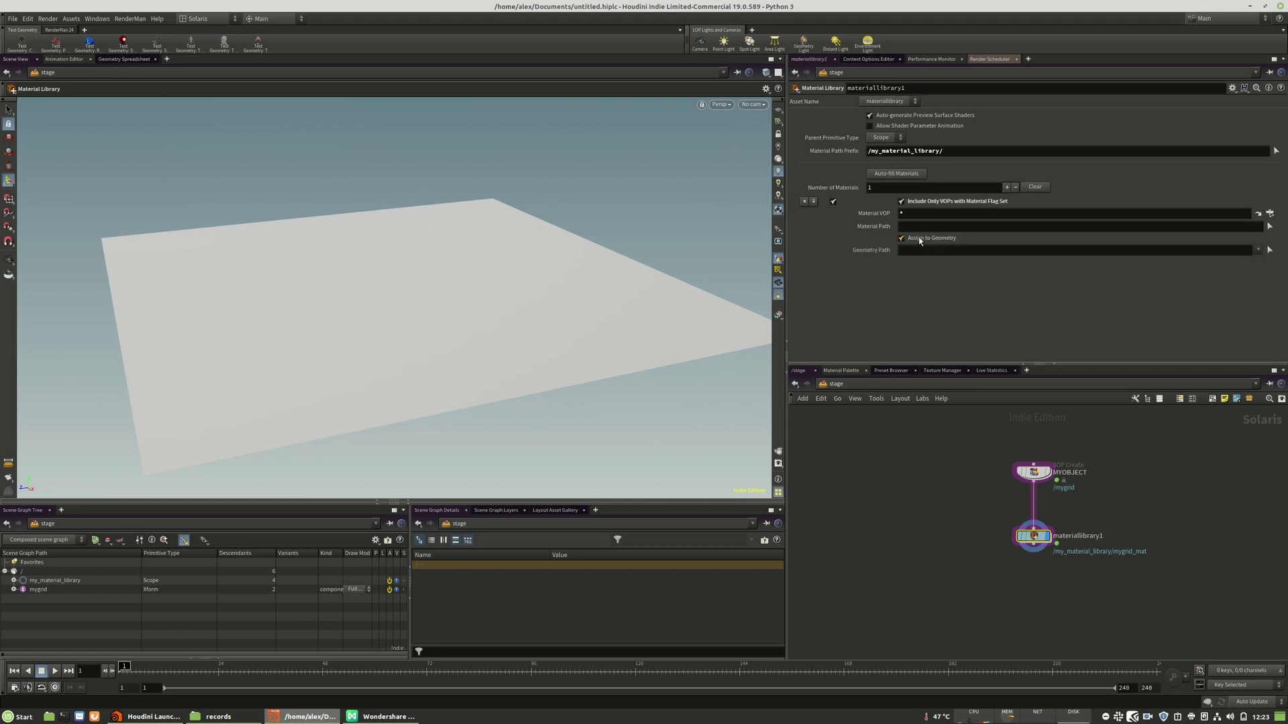
# Set materiallibrary1's Geometry Path to /mygrid/mesh_0 by dragging in mesh_0 from the scene graph
pyautogui.click(38, 589)
pyautogui.moveTo(872, 305); pyautogui.dragTo(912, 252)
pyautogui.click(13, 590)
pyautogui.moveTo(37, 604); pyautogui.dragTo(943, 253)
# Pick mygrid_mat under materiallibrary1 as the Material VOP and accept
pyautogui.click(1270, 213)
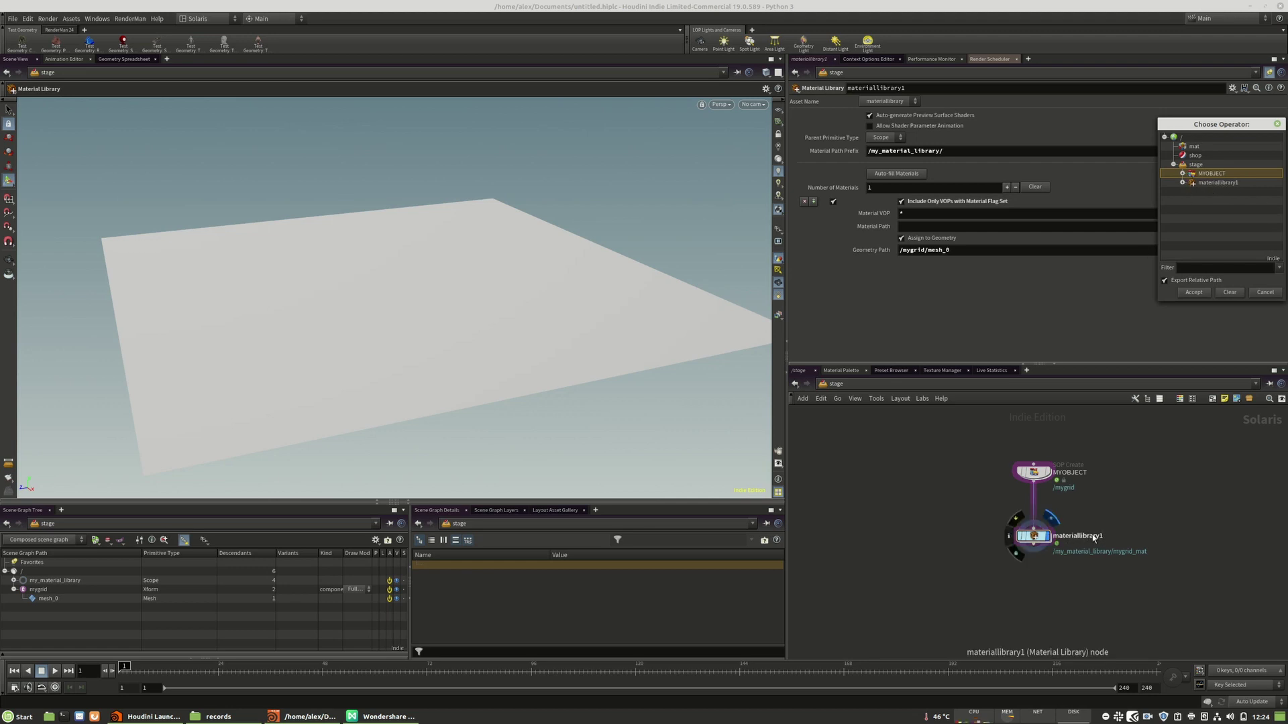
pyautogui.click(1183, 173)
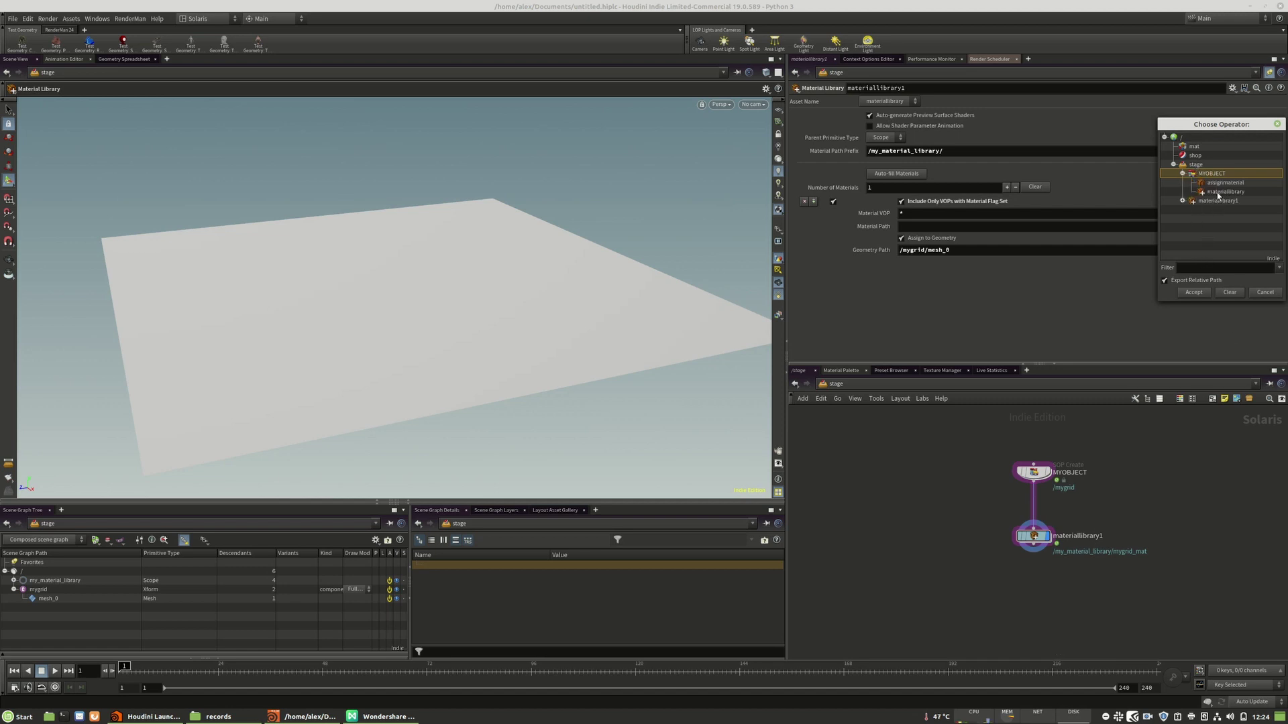
pyautogui.click(1183, 173)
pyautogui.click(1184, 183)
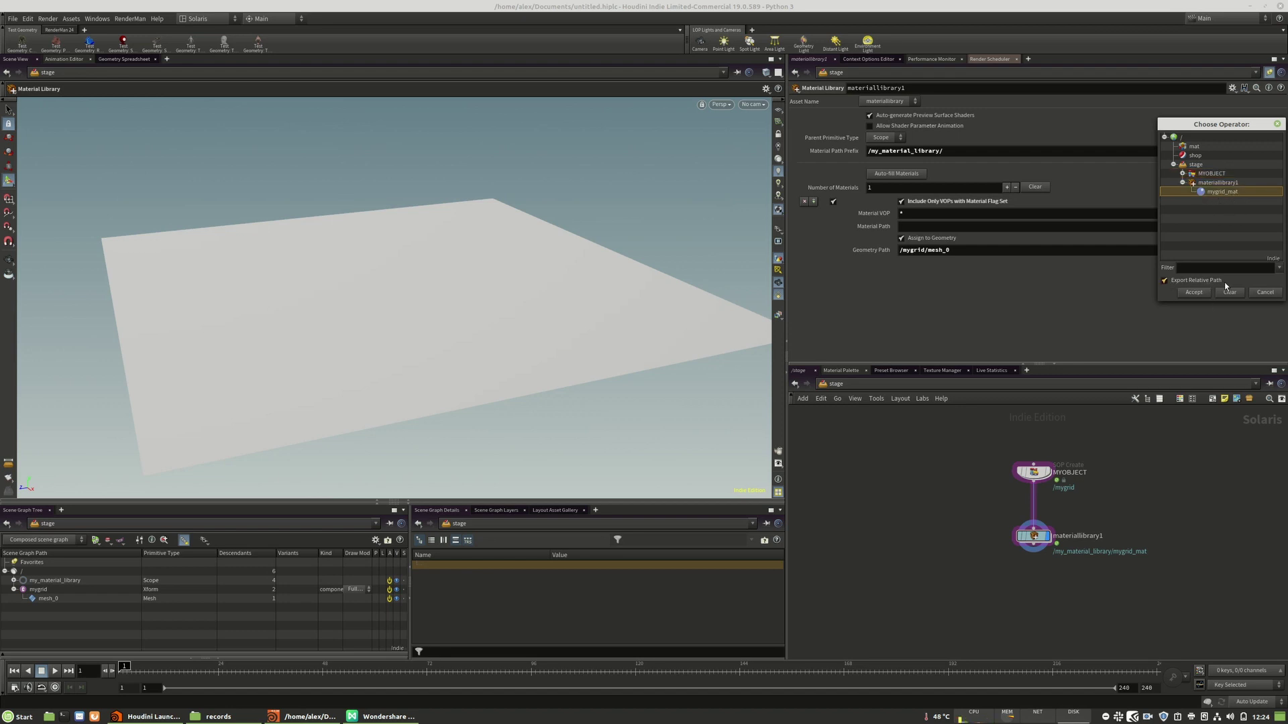
pyautogui.click(1200, 294)
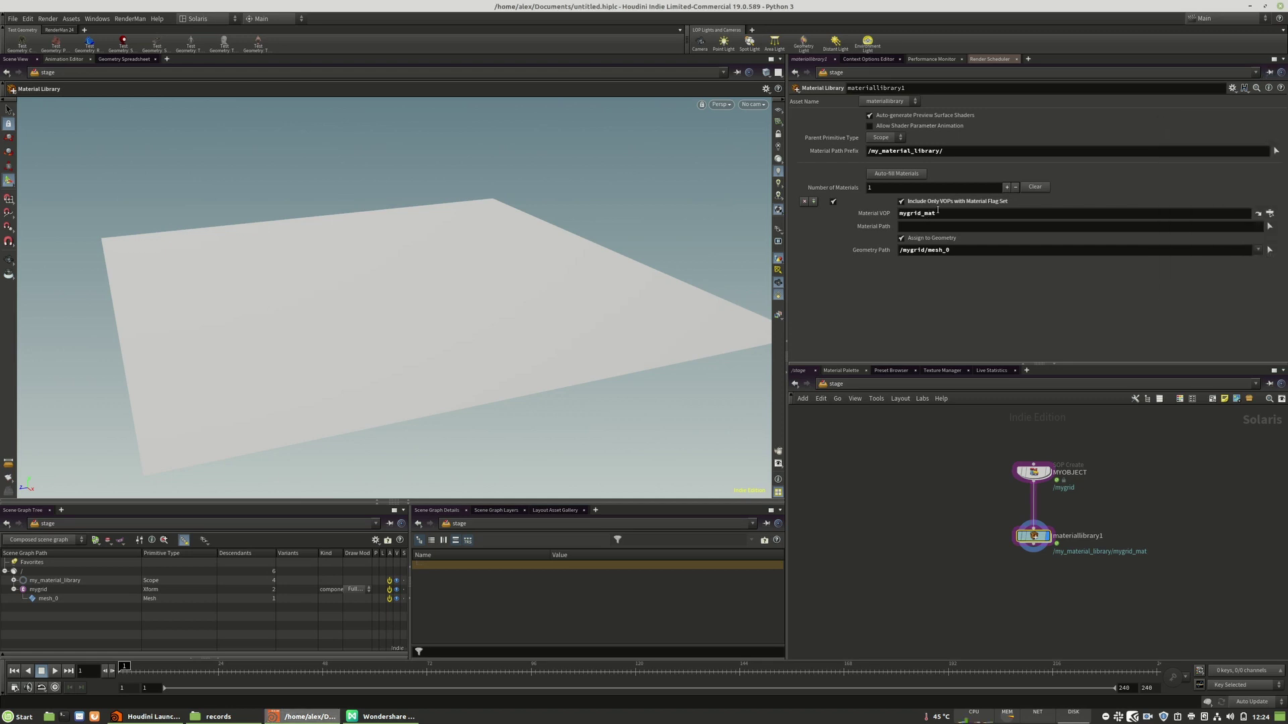